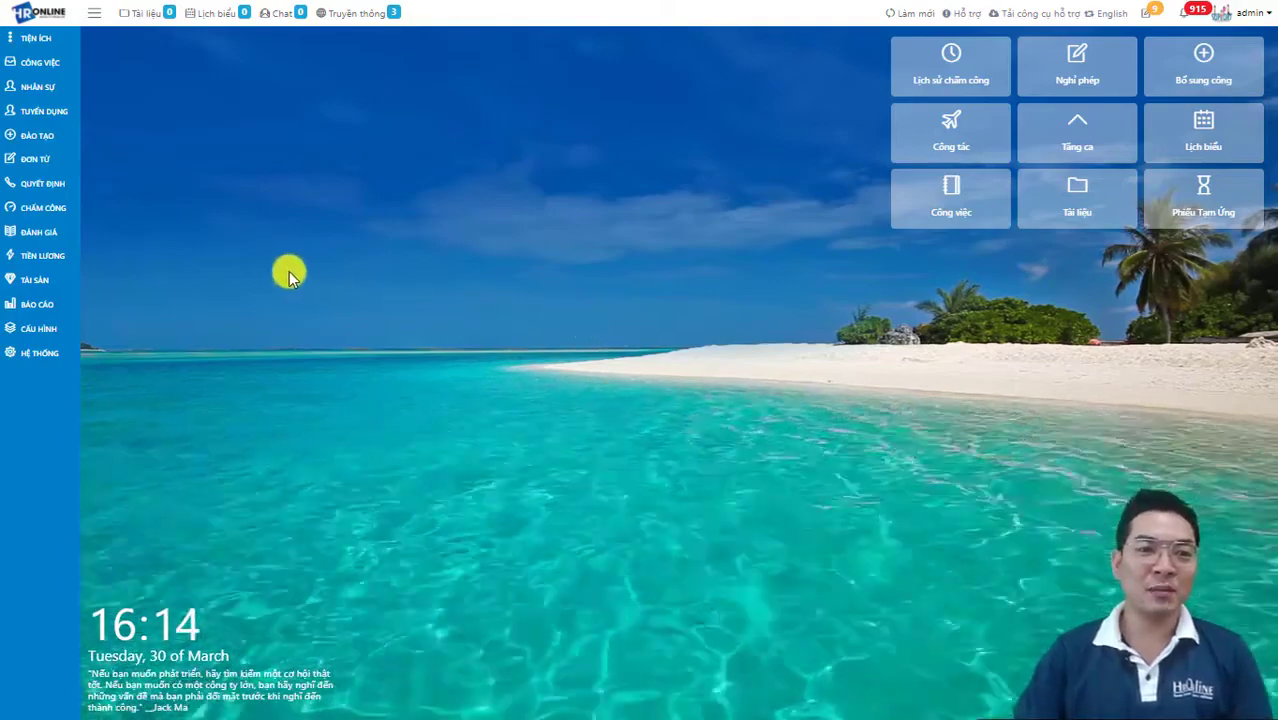
Open the evaluation criteria list (Tiêu chí đánh giá) and look through all of its entries
{"action": "mouse_move", "coordinate": [60, 236]}
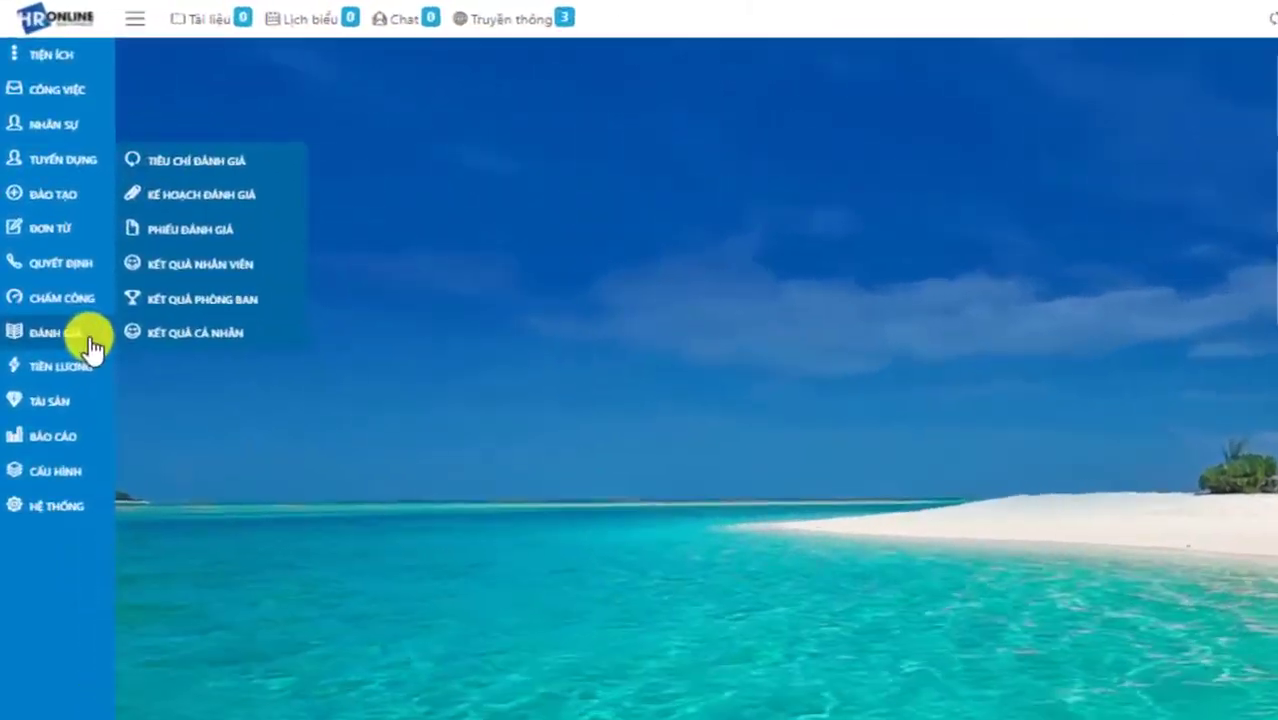
{"action": "left_click", "coordinate": [290, 170]}
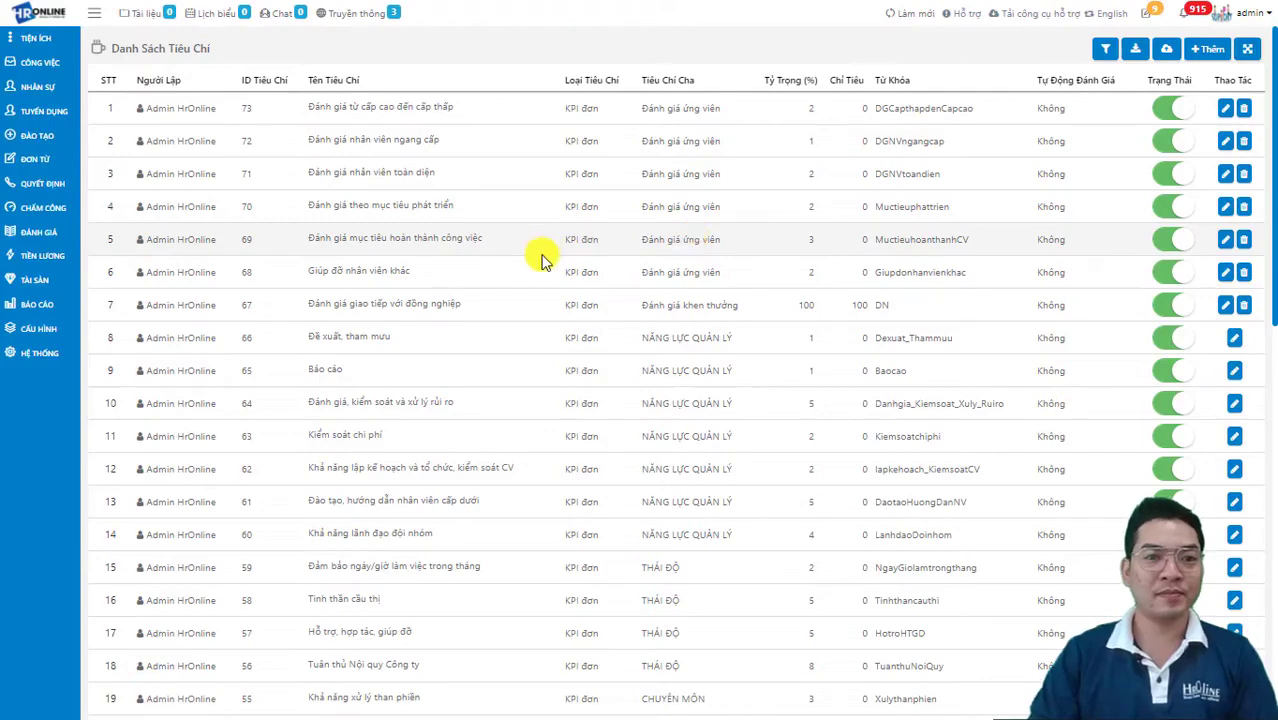
{"action": "scroll", "coordinate": [540, 258], "scroll_direction": "down", "scroll_amount": 9}
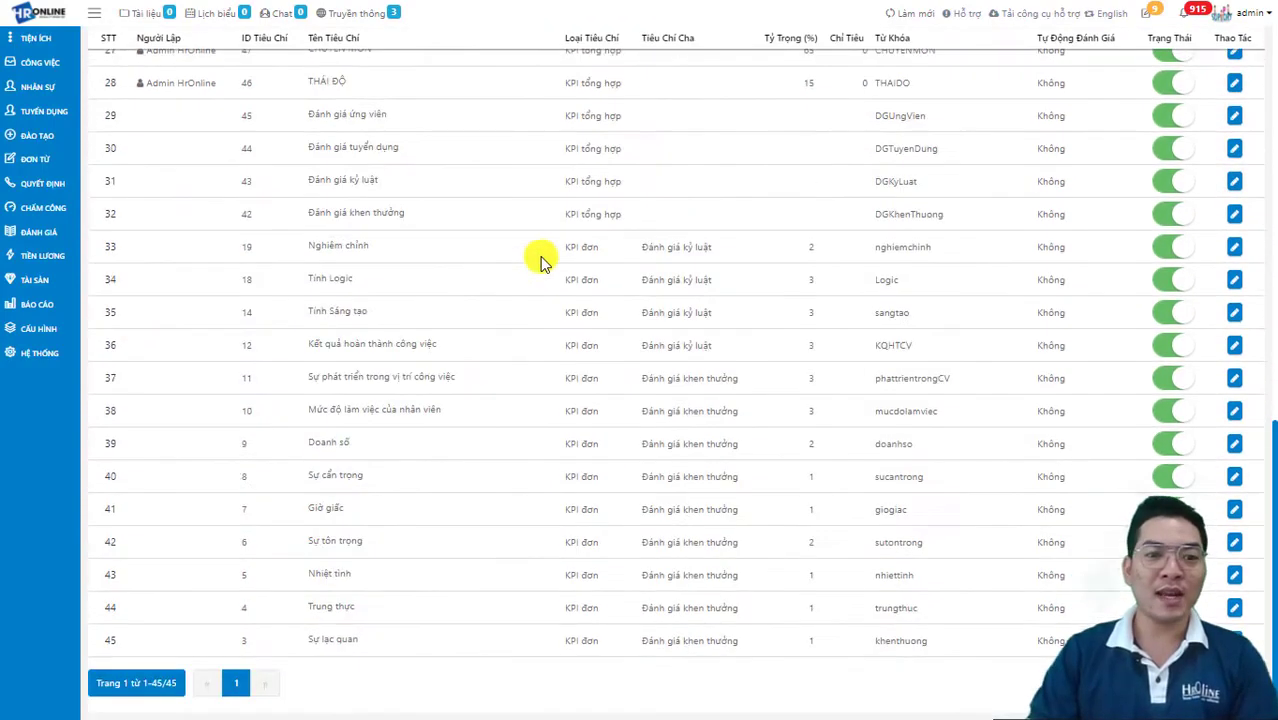
{"action": "scroll", "coordinate": [540, 258], "scroll_direction": "up", "scroll_amount": 9}
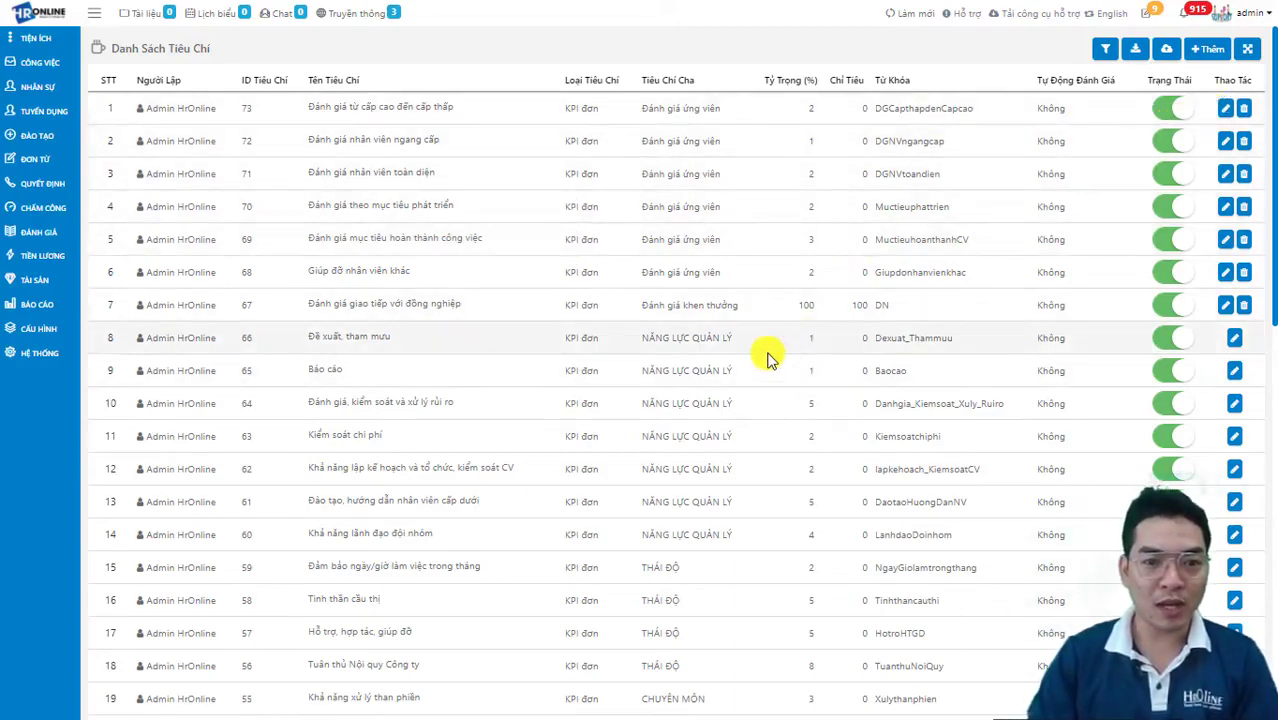
Open the criterion "Đánh giá giao tiếp với đồng nghiệp" for editing, review its type, name, unit and colour fields, and close it without saving
{"action": "left_click", "coordinate": [1226, 306]}
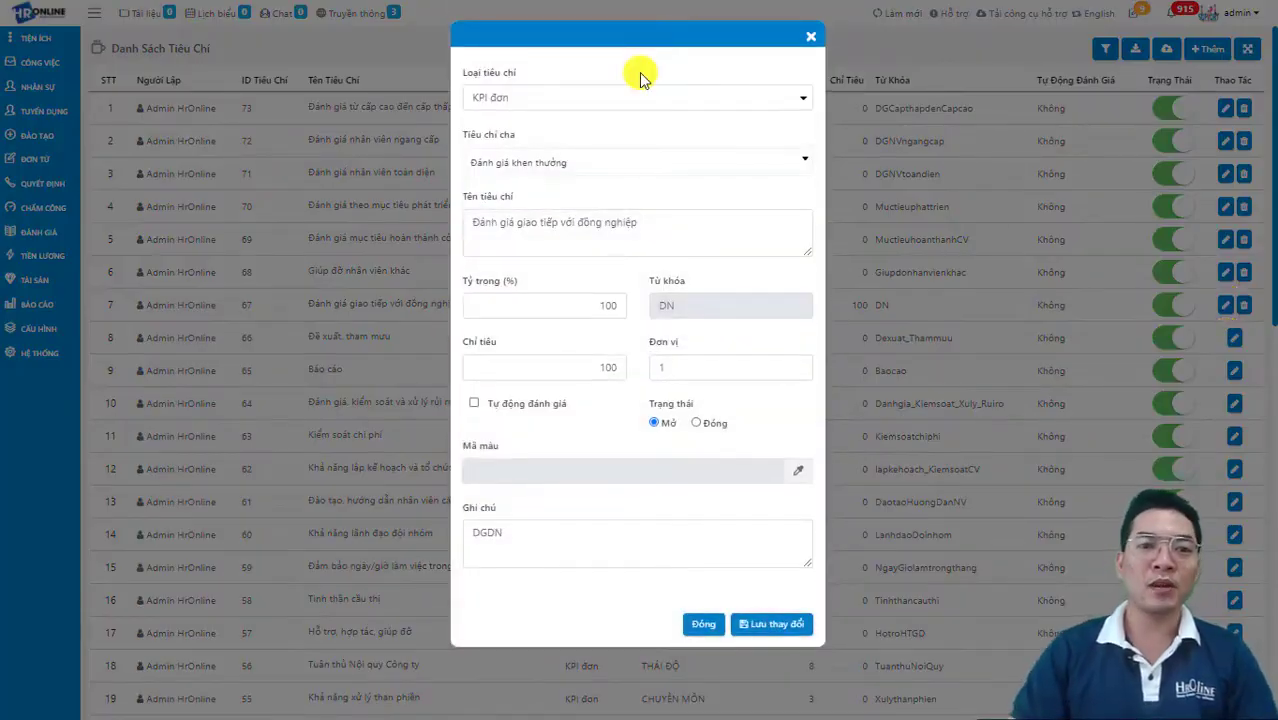
{"action": "left_click", "coordinate": [638, 98]}
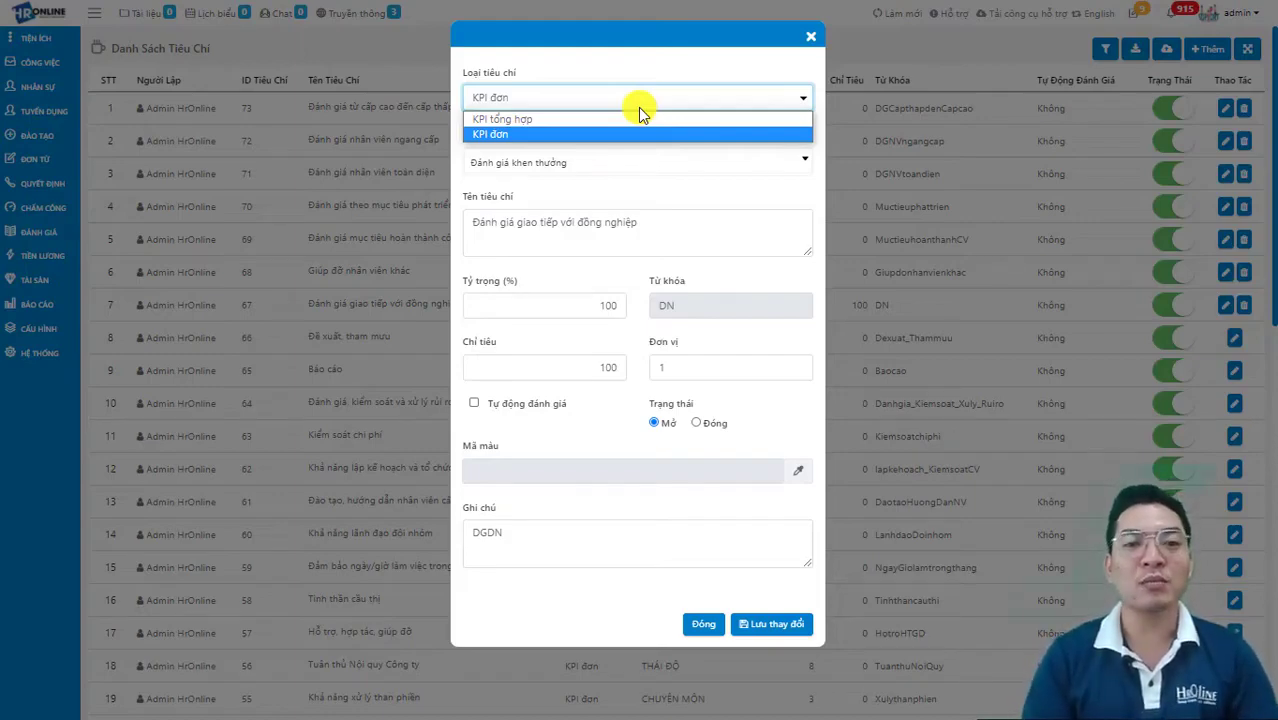
{"action": "left_click", "coordinate": [631, 180]}
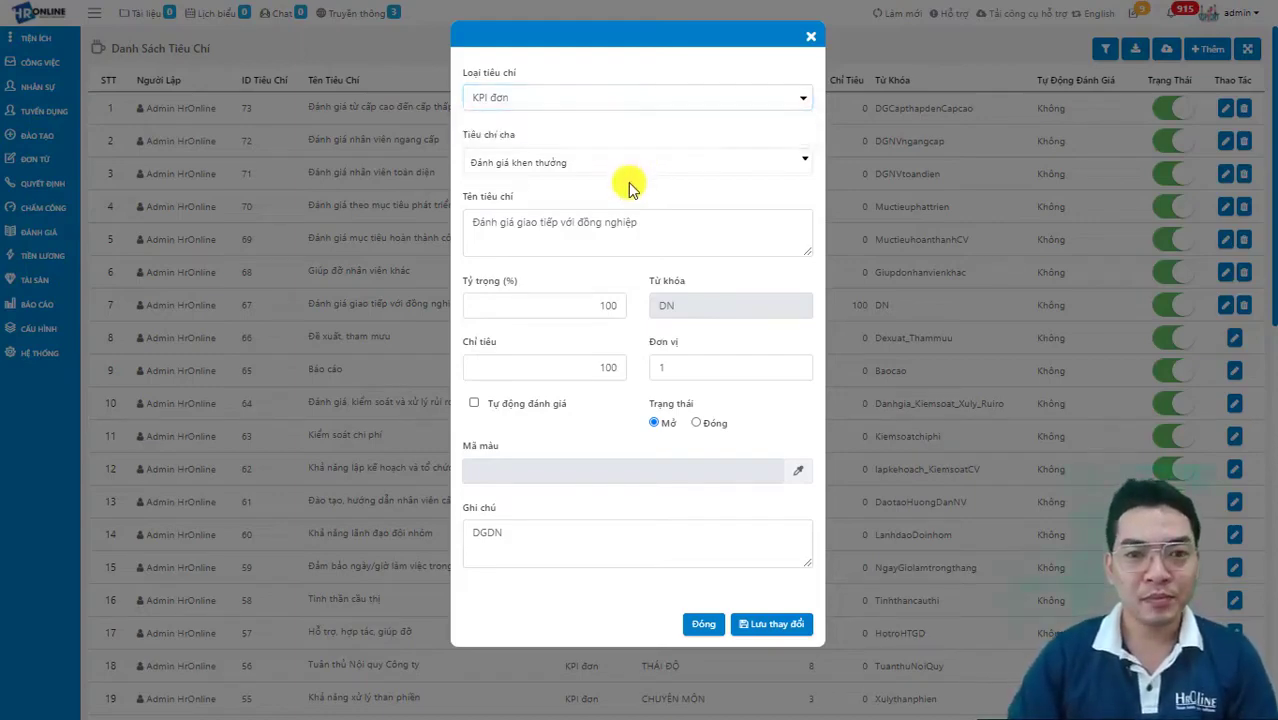
{"action": "left_click", "coordinate": [644, 221]}
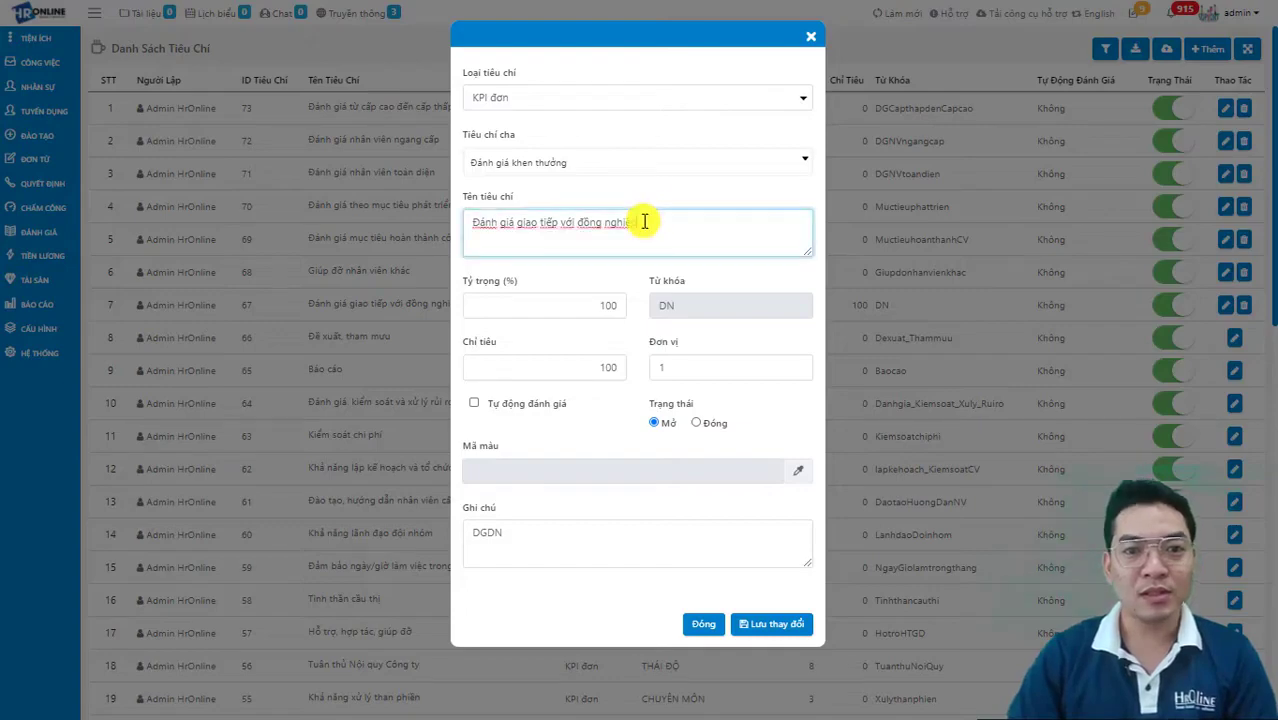
{"action": "left_click", "coordinate": [579, 277]}
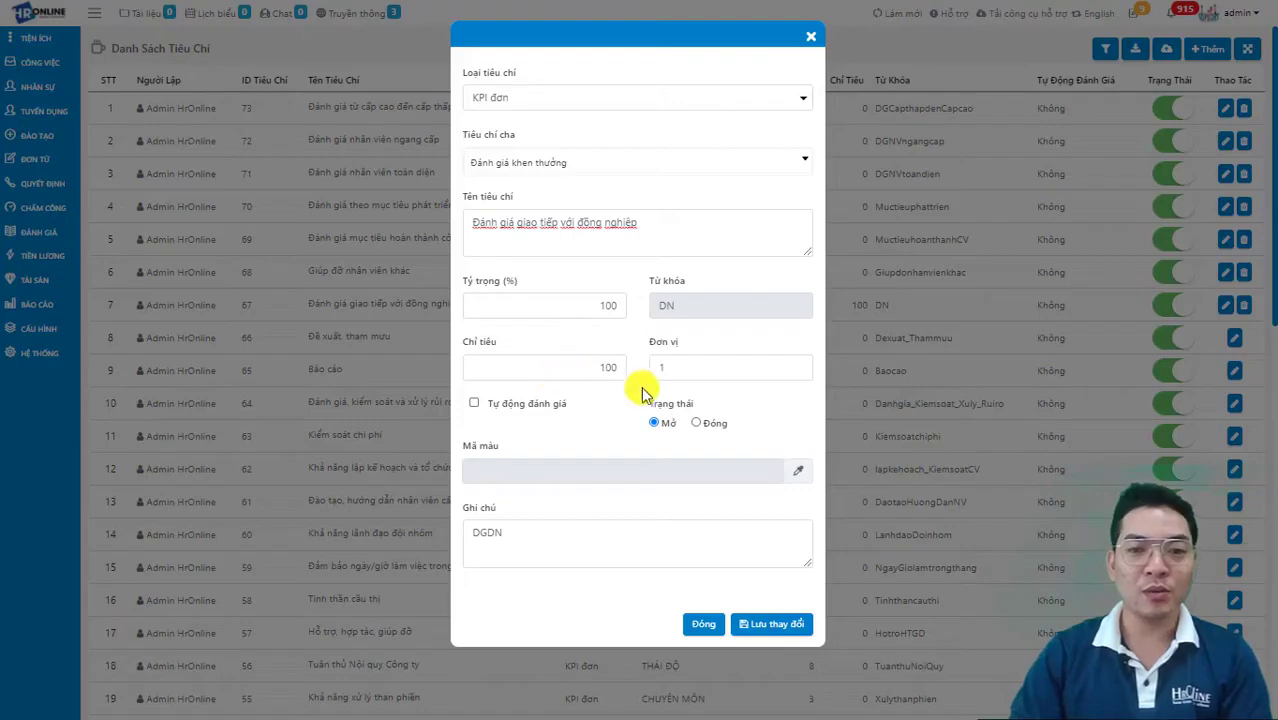
{"action": "left_click", "coordinate": [702, 366]}
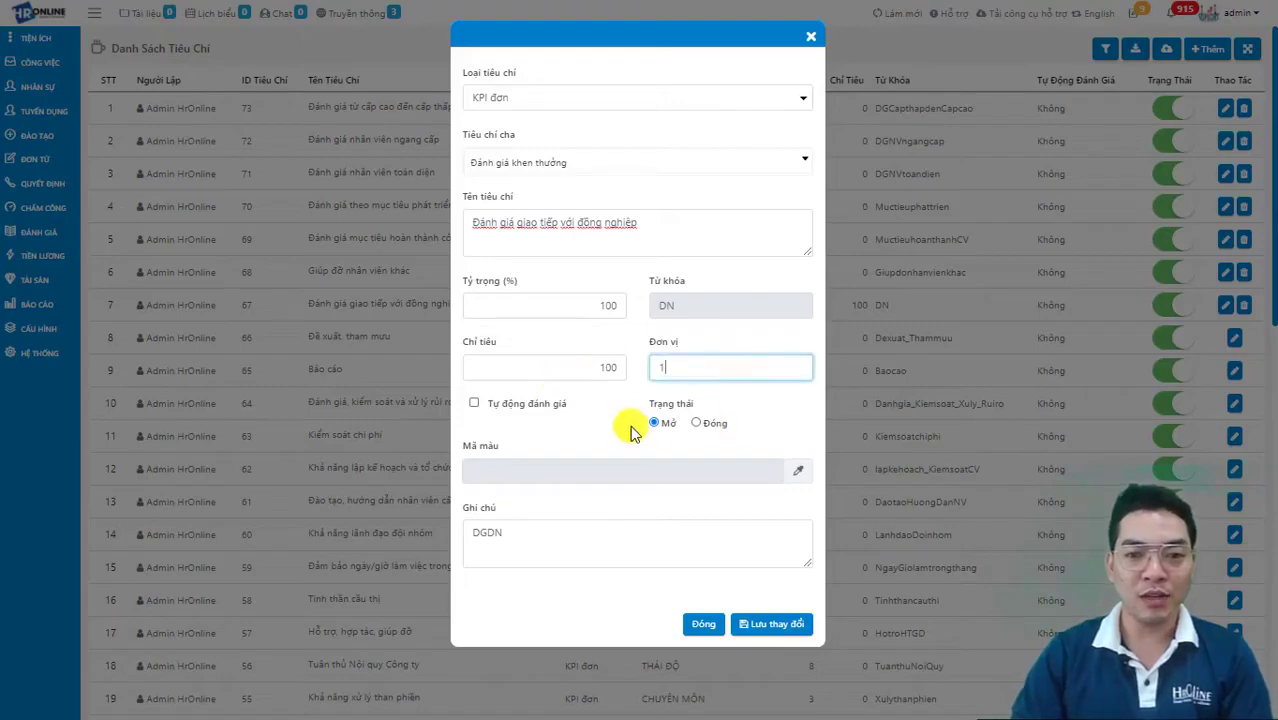
{"action": "left_click", "coordinate": [616, 481]}
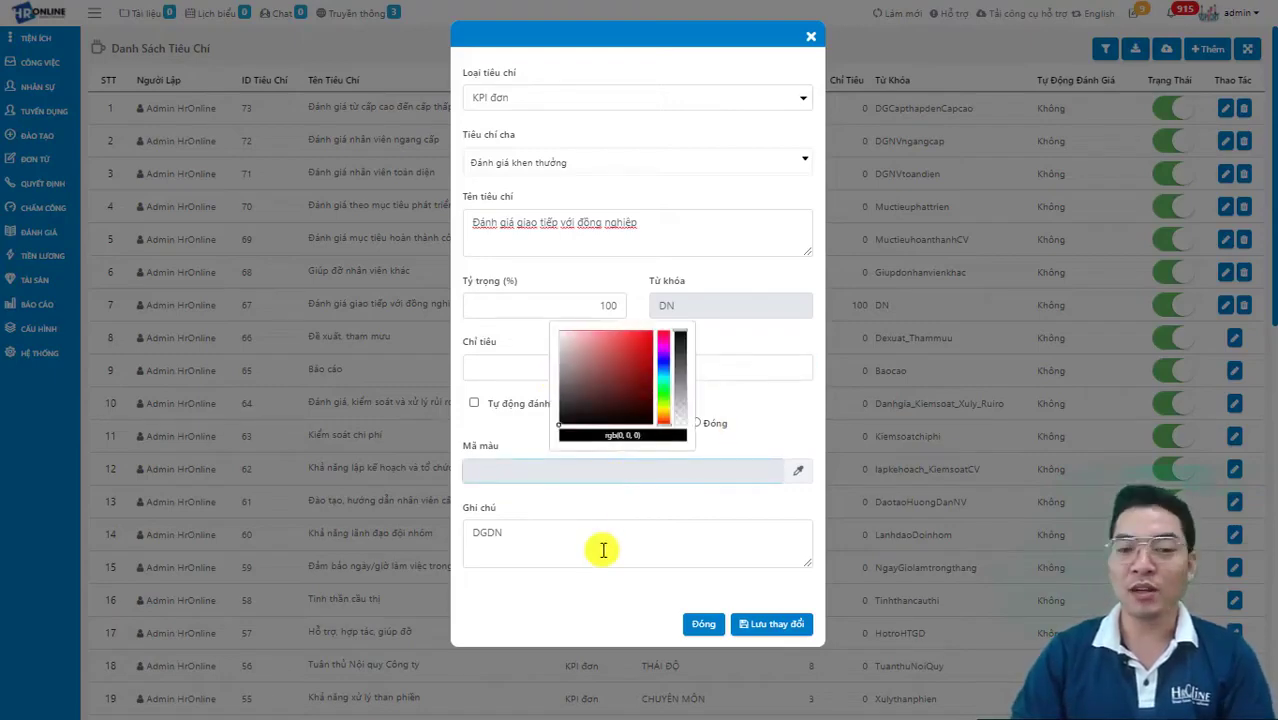
{"action": "left_click", "coordinate": [811, 36]}
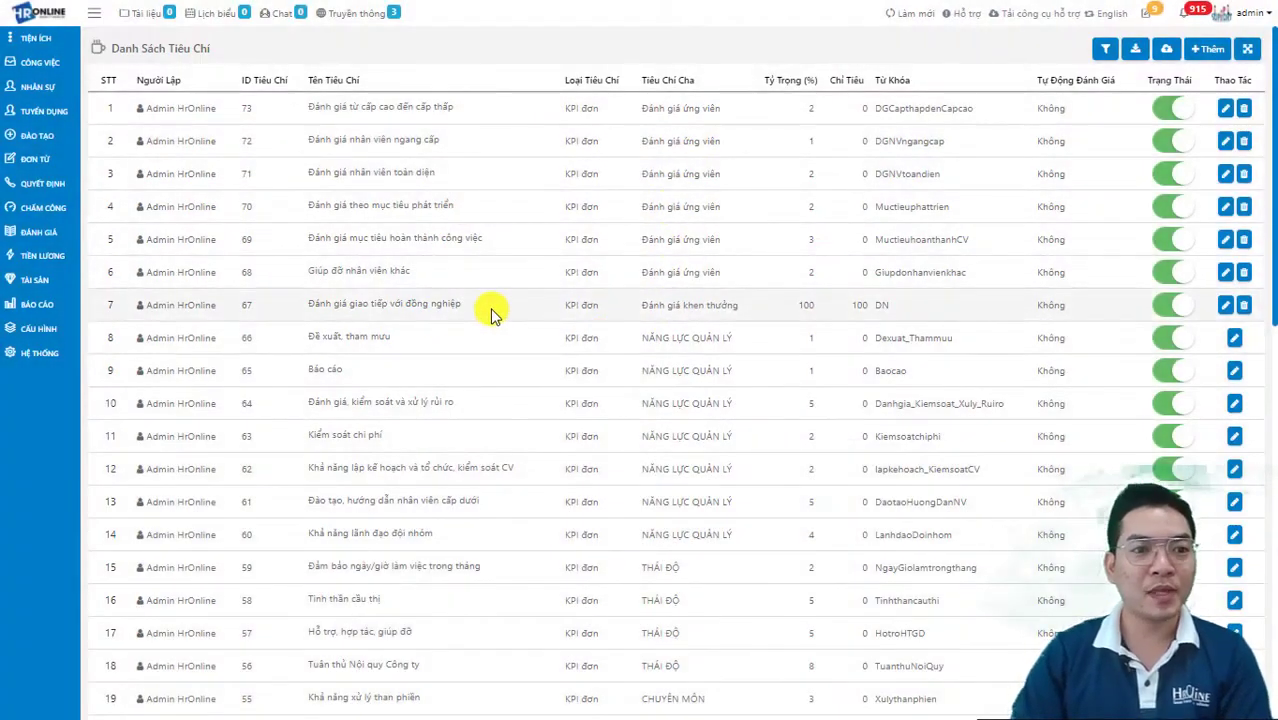
Open the evaluation plans (Kế hoạch đánh giá) and bring up the form for creating a new plan
{"action": "mouse_move", "coordinate": [40, 231]}
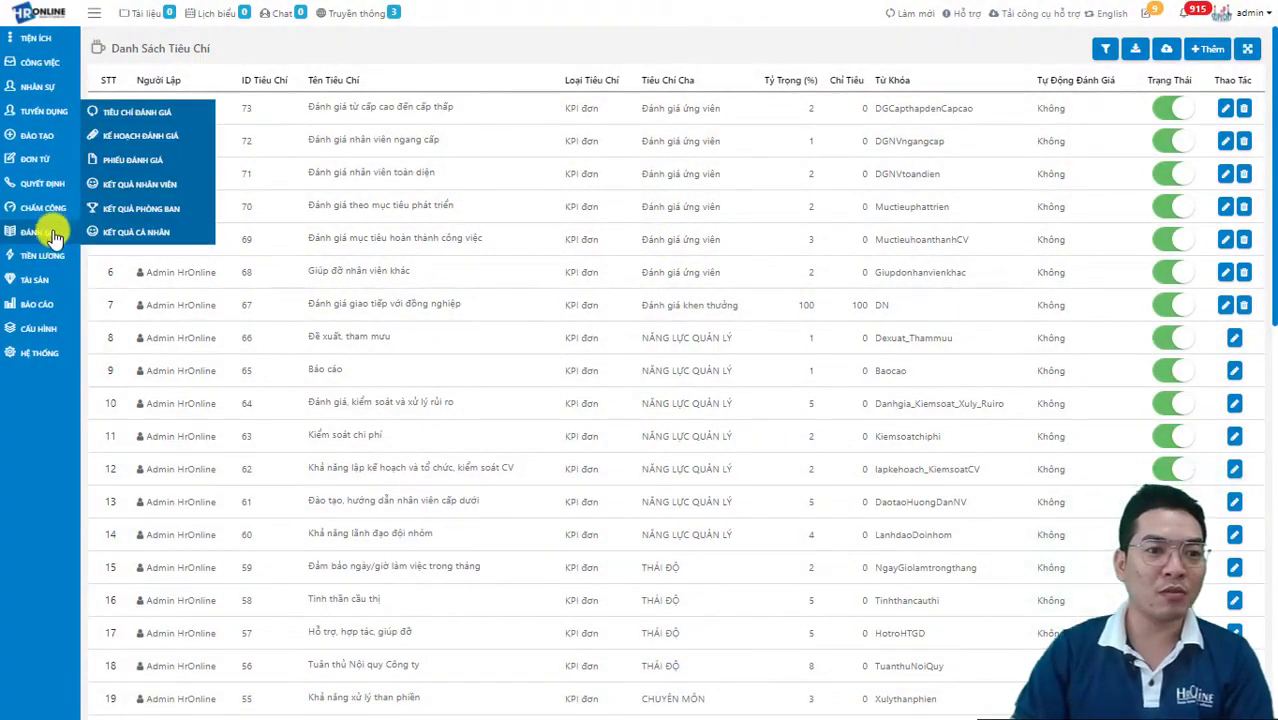
{"action": "left_click", "coordinate": [188, 135]}
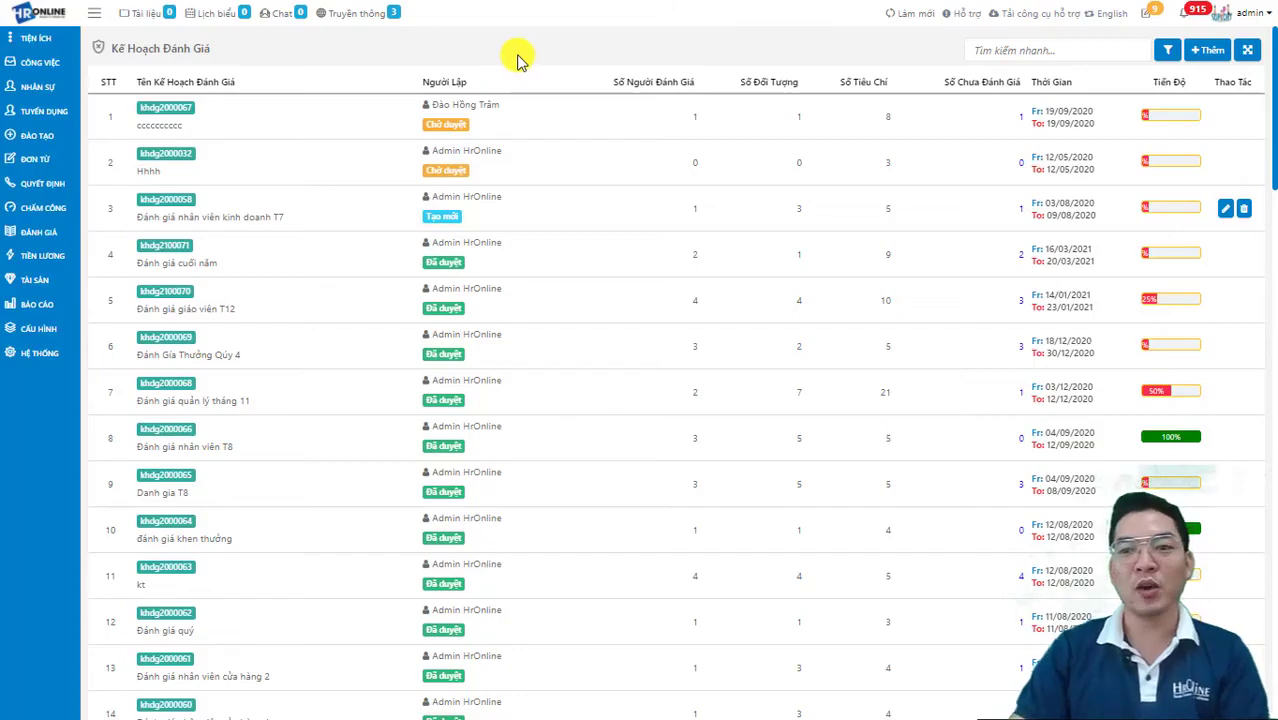
{"action": "left_click", "coordinate": [1210, 55]}
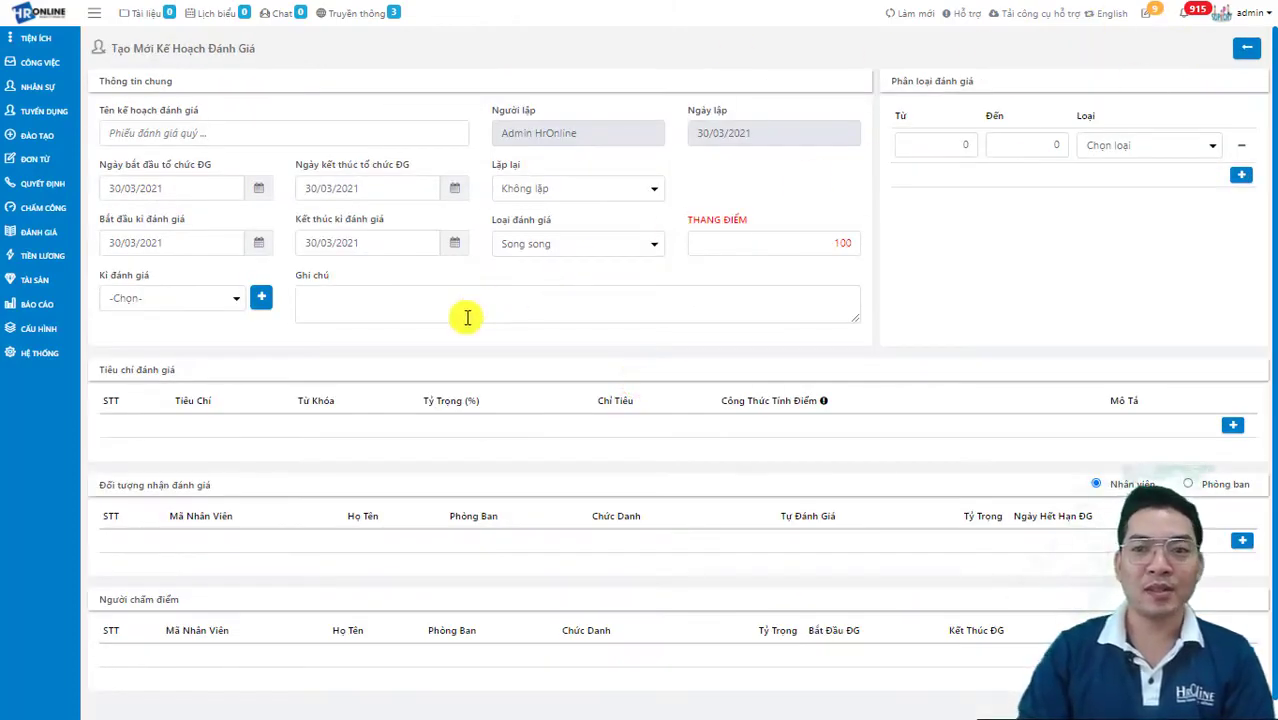
{"action": "scroll", "coordinate": [415, 335], "scroll_direction": "down", "scroll_amount": 1}
{"action": "scroll", "coordinate": [420, 335], "scroll_direction": "up", "scroll_amount": 1}
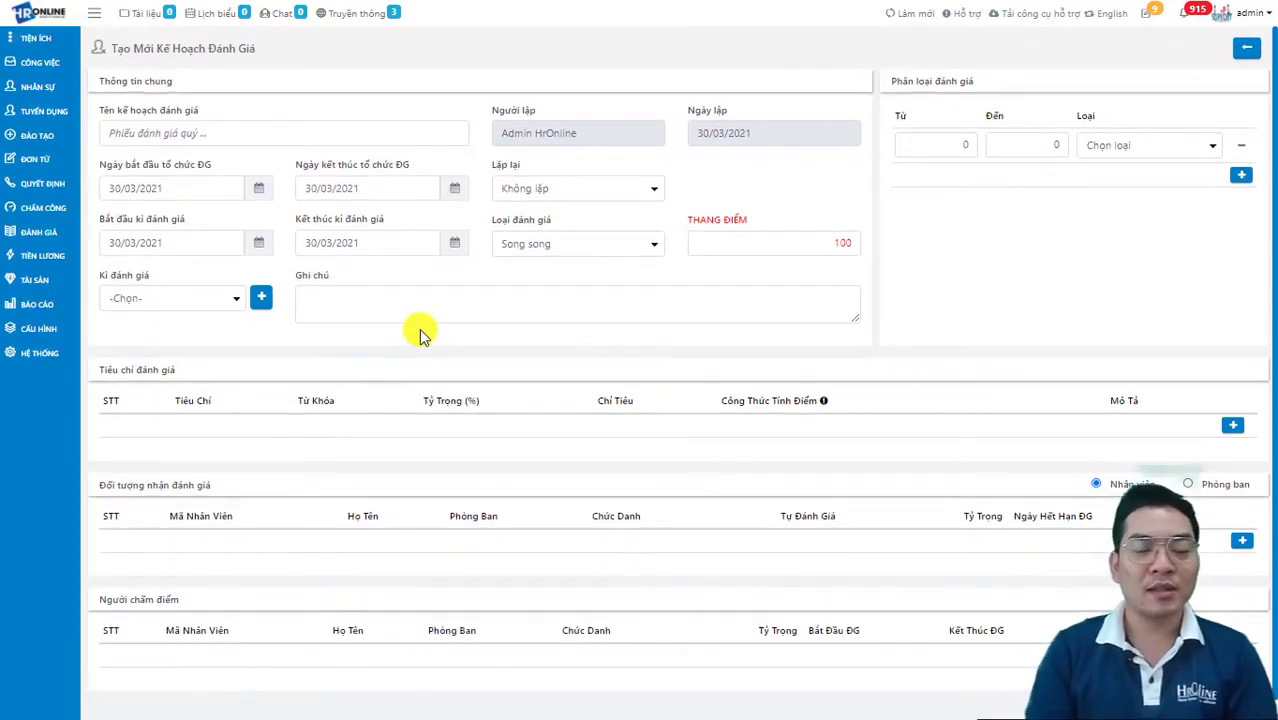
Review the new plan's evaluation type options and its selectable criteria, leaving the type at Song song and adding no criteria
{"action": "left_click", "coordinate": [592, 248]}
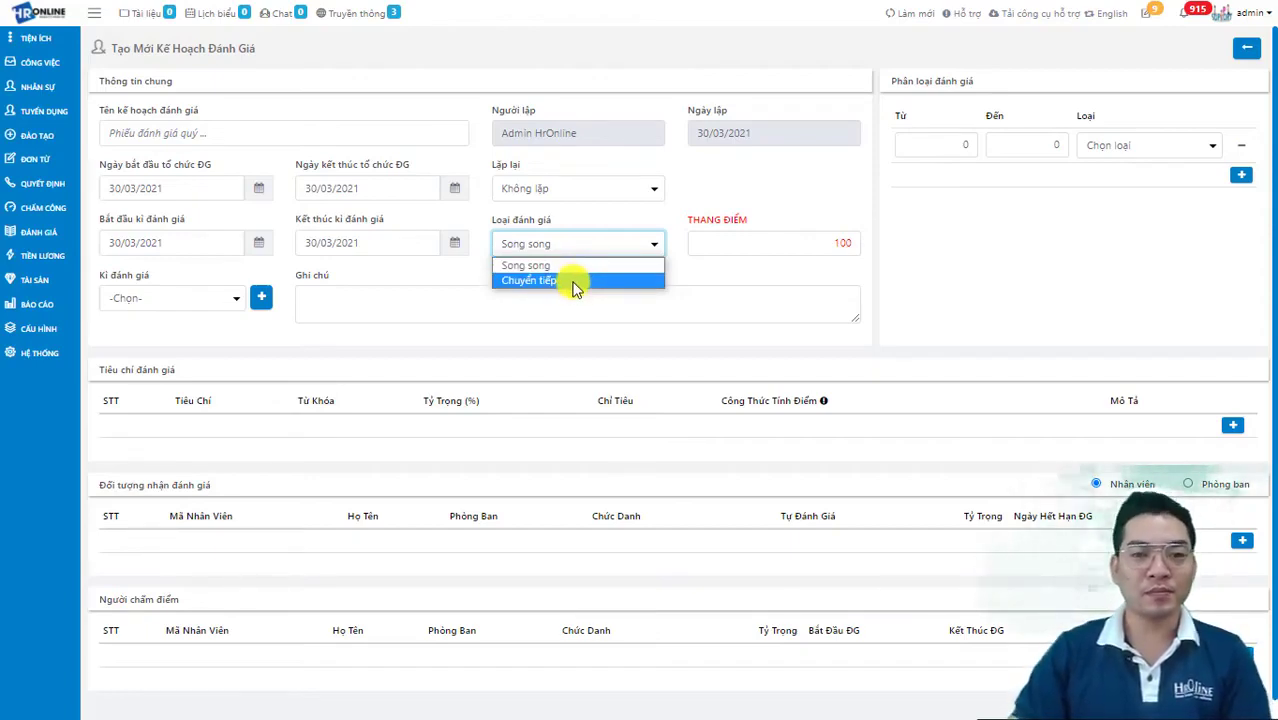
{"action": "left_click", "coordinate": [408, 332]}
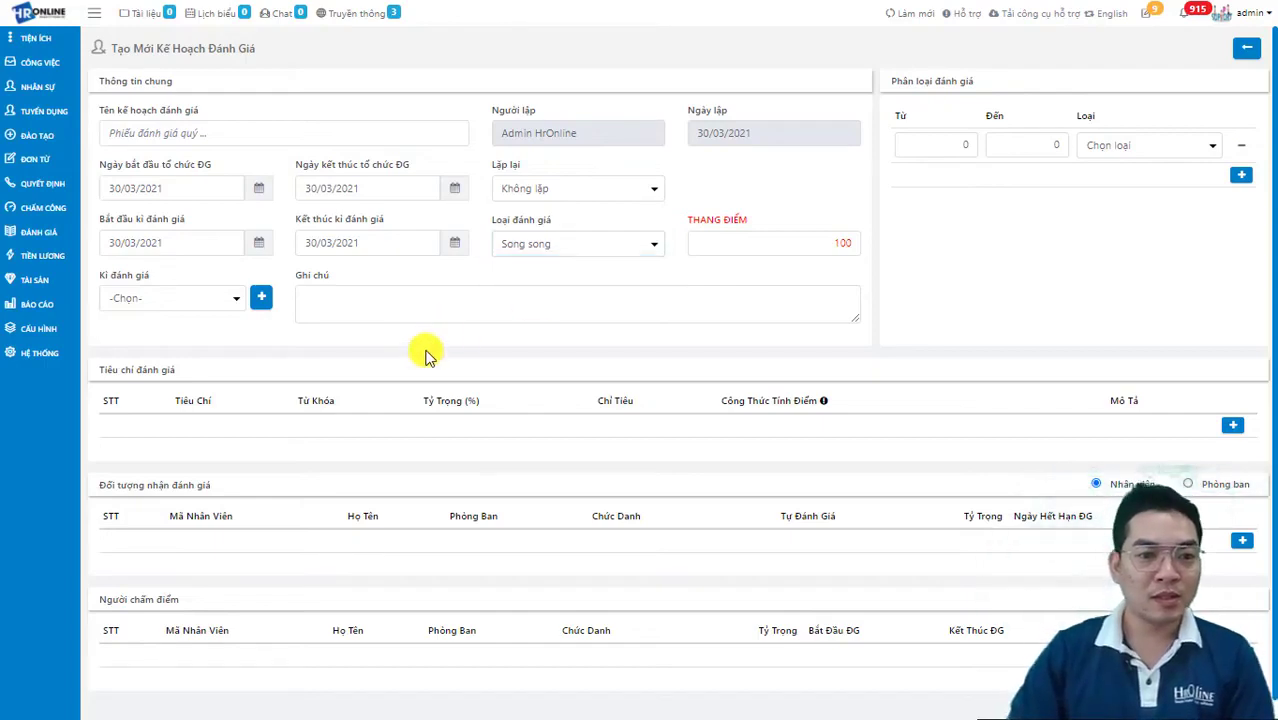
{"action": "scroll", "coordinate": [240, 342], "scroll_direction": "down", "scroll_amount": 1}
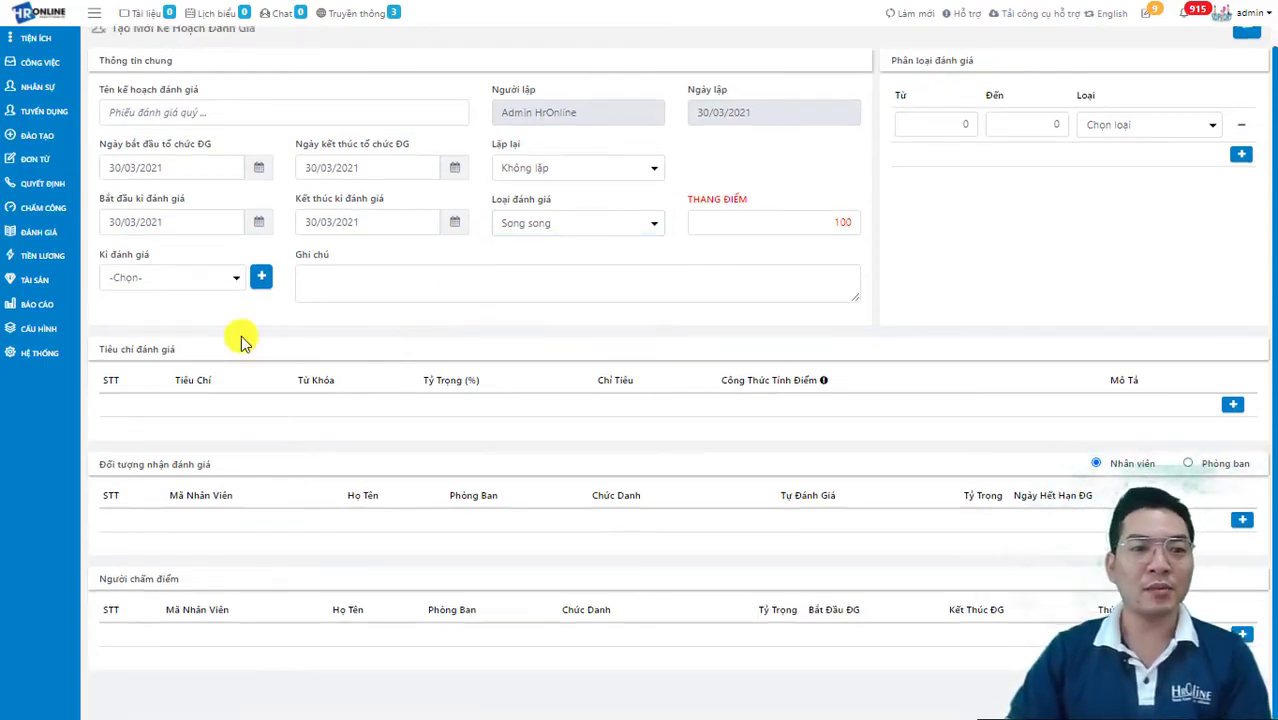
{"action": "left_click", "coordinate": [1232, 404]}
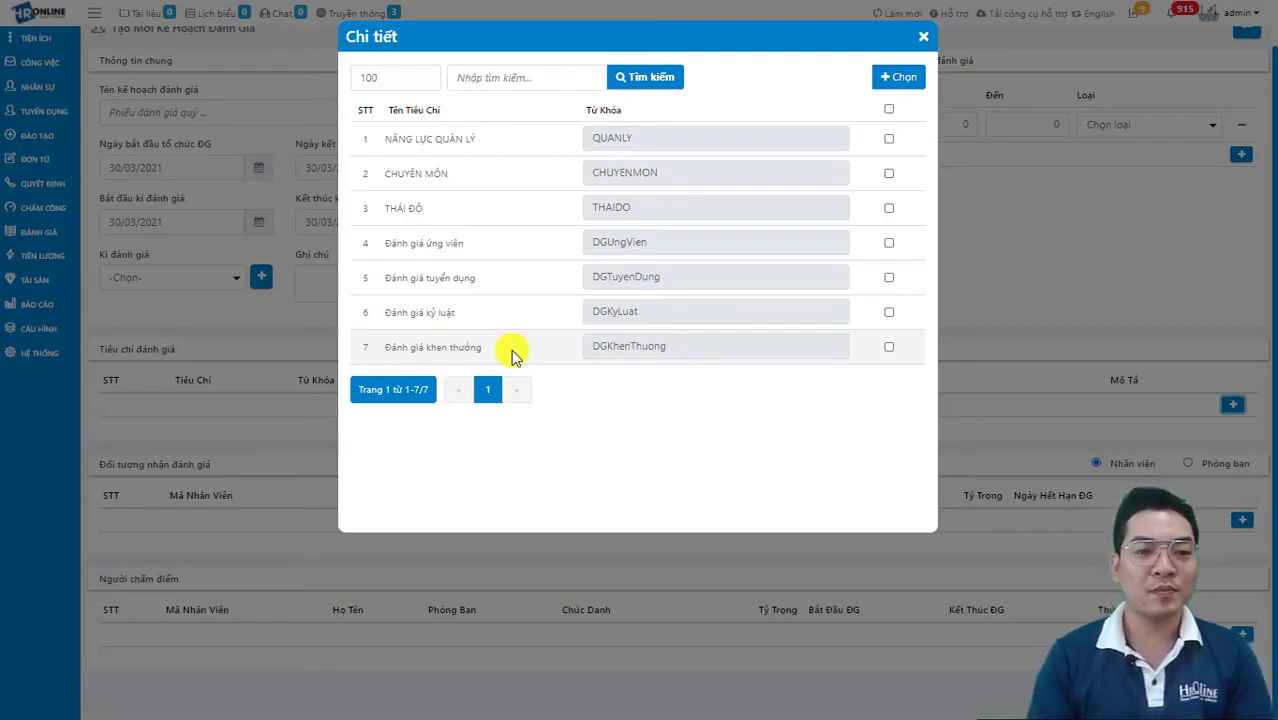
{"action": "left_click", "coordinate": [921, 40]}
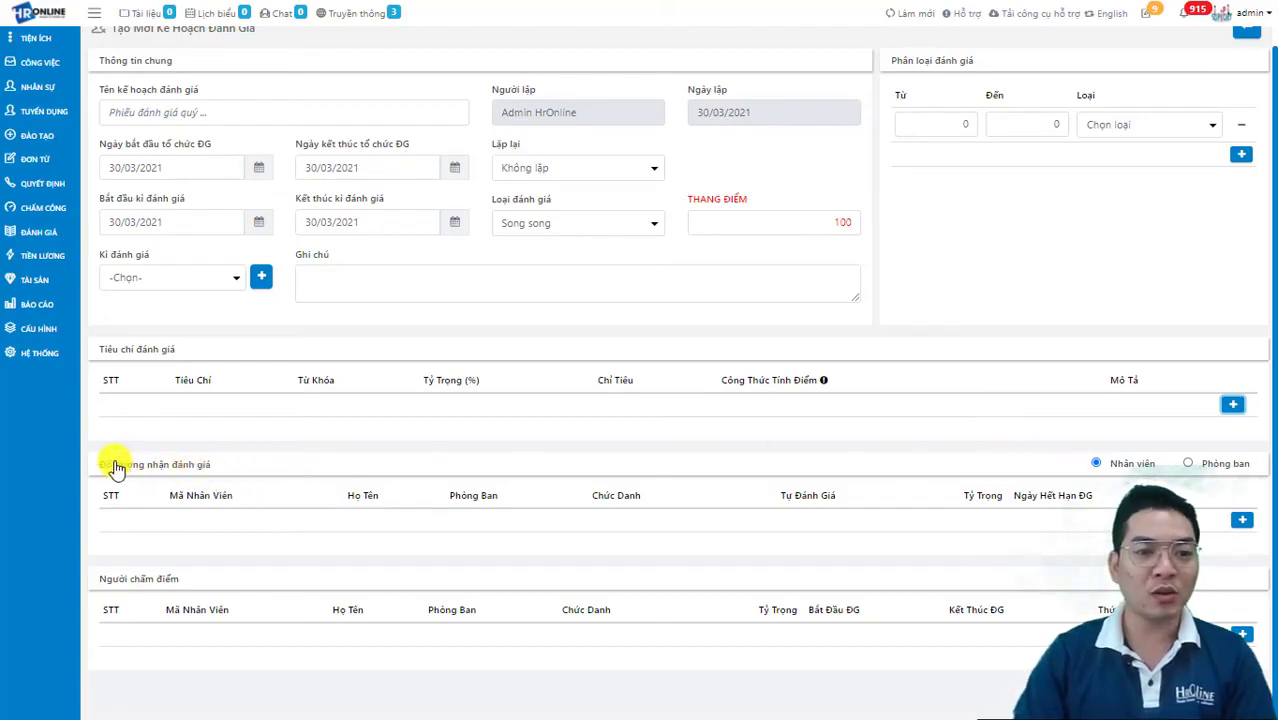
View the employees selectable under Đối tượng nhận đánh giá and the job title filter options, and close the list without choosing anyone
{"action": "left_click", "coordinate": [1242, 519]}
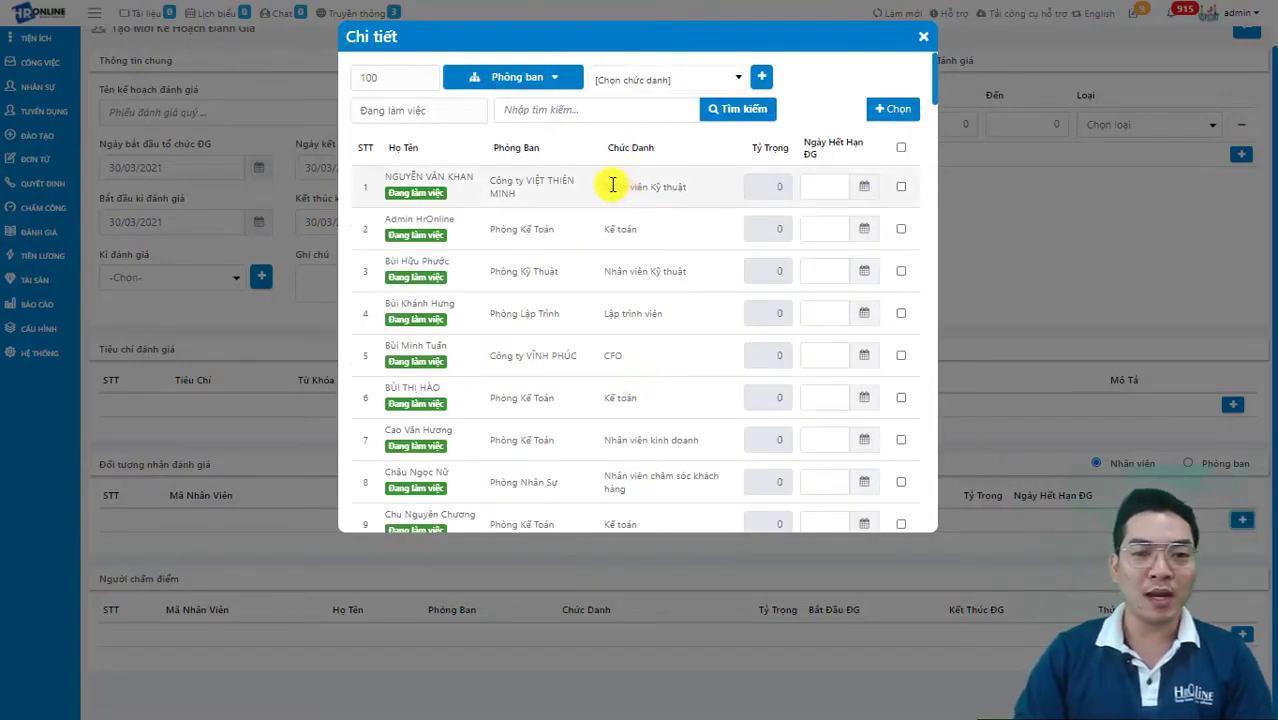
{"action": "left_click", "coordinate": [675, 87]}
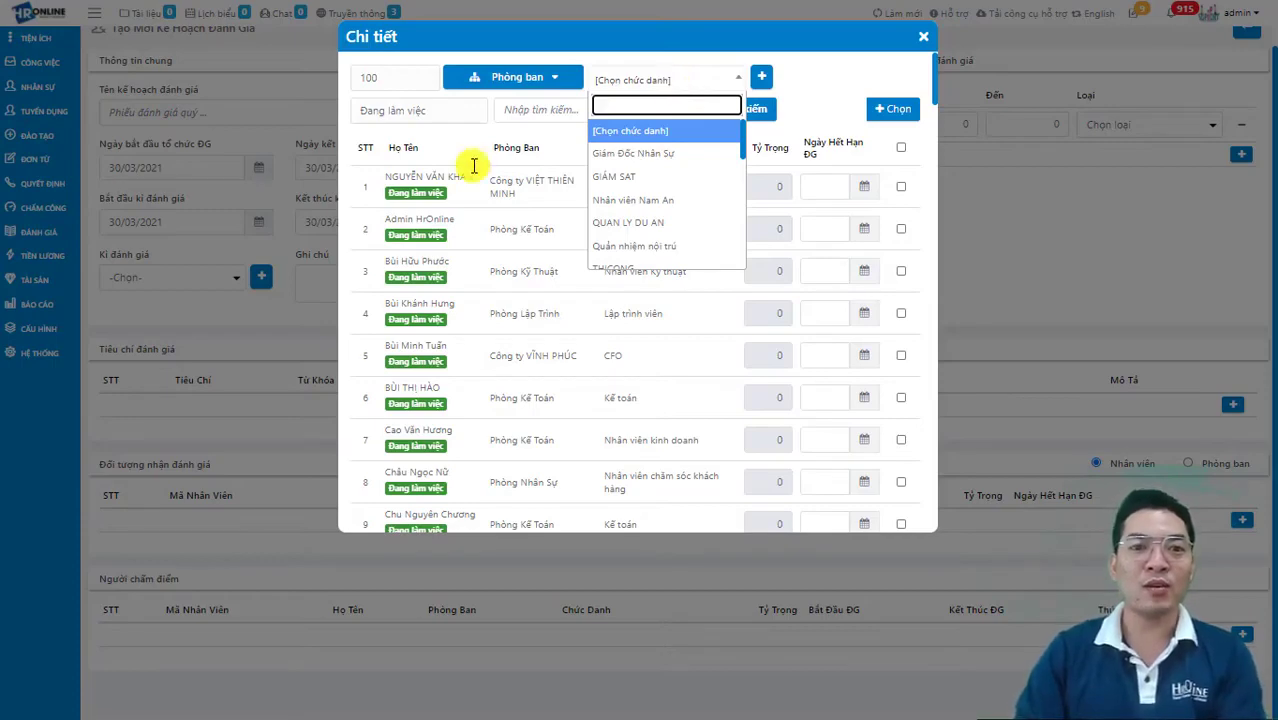
{"action": "left_click", "coordinate": [448, 142]}
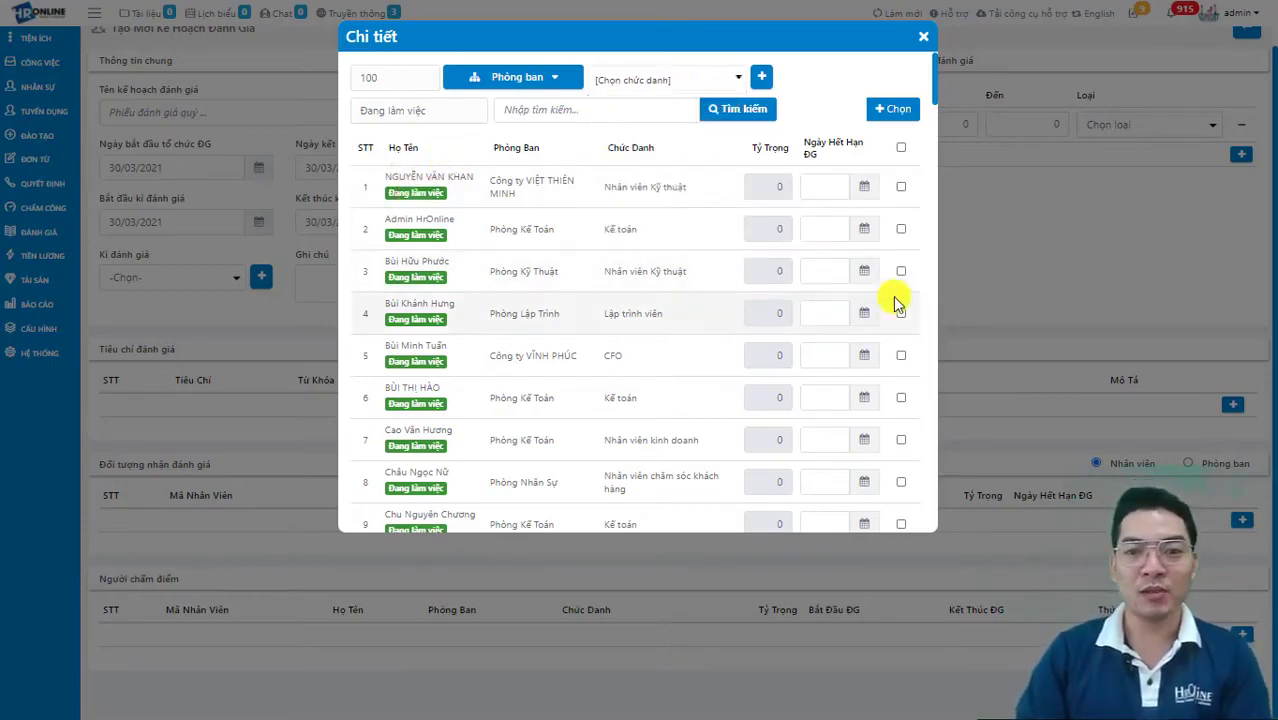
{"action": "left_click", "coordinate": [927, 40]}
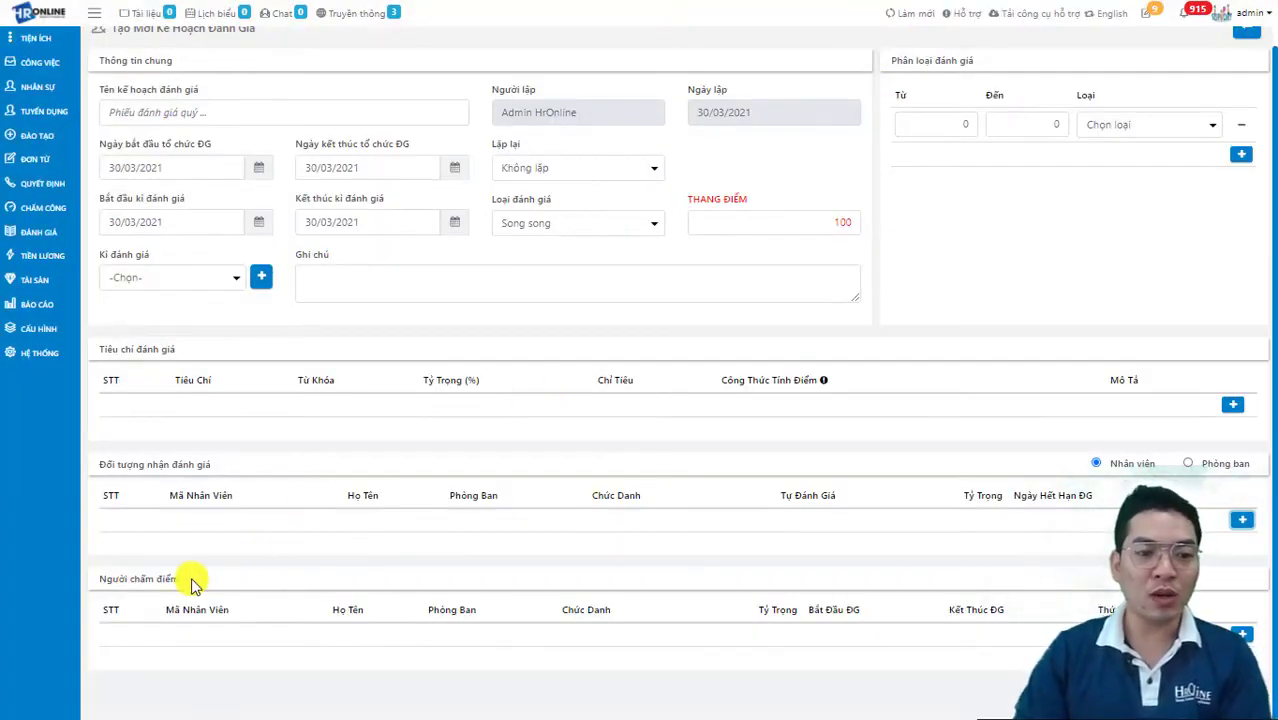
View the employees selectable as scorers under Người chấm điểm and close the list without choosing anyone
{"action": "left_click_drag", "start_coordinate": [182, 579], "coordinate": [110, 580]}
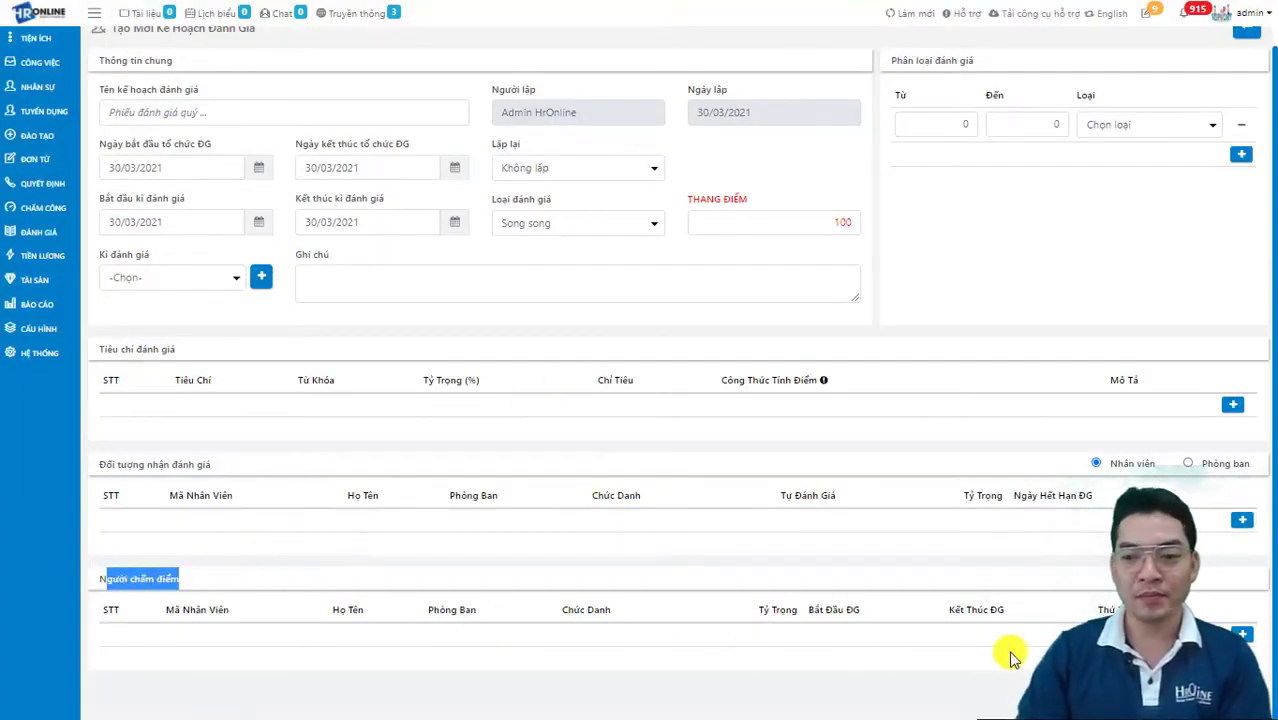
{"action": "left_click", "coordinate": [1242, 635]}
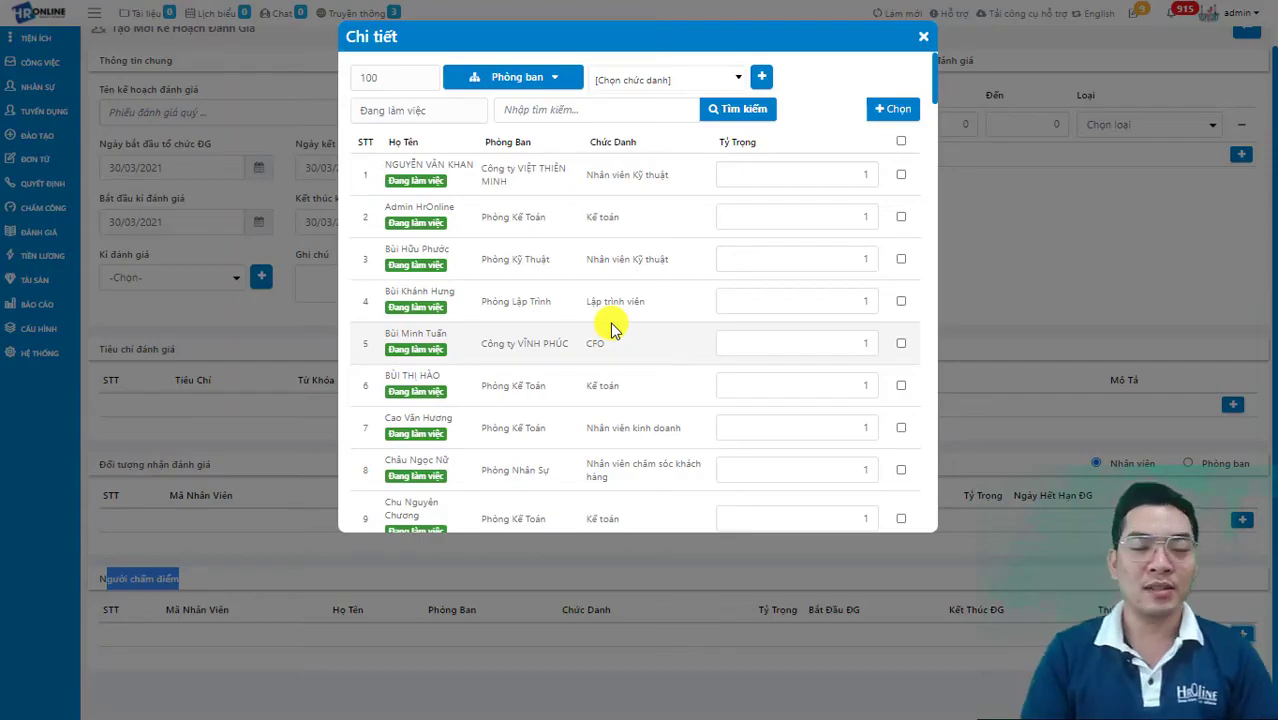
{"action": "left_click", "coordinate": [922, 36]}
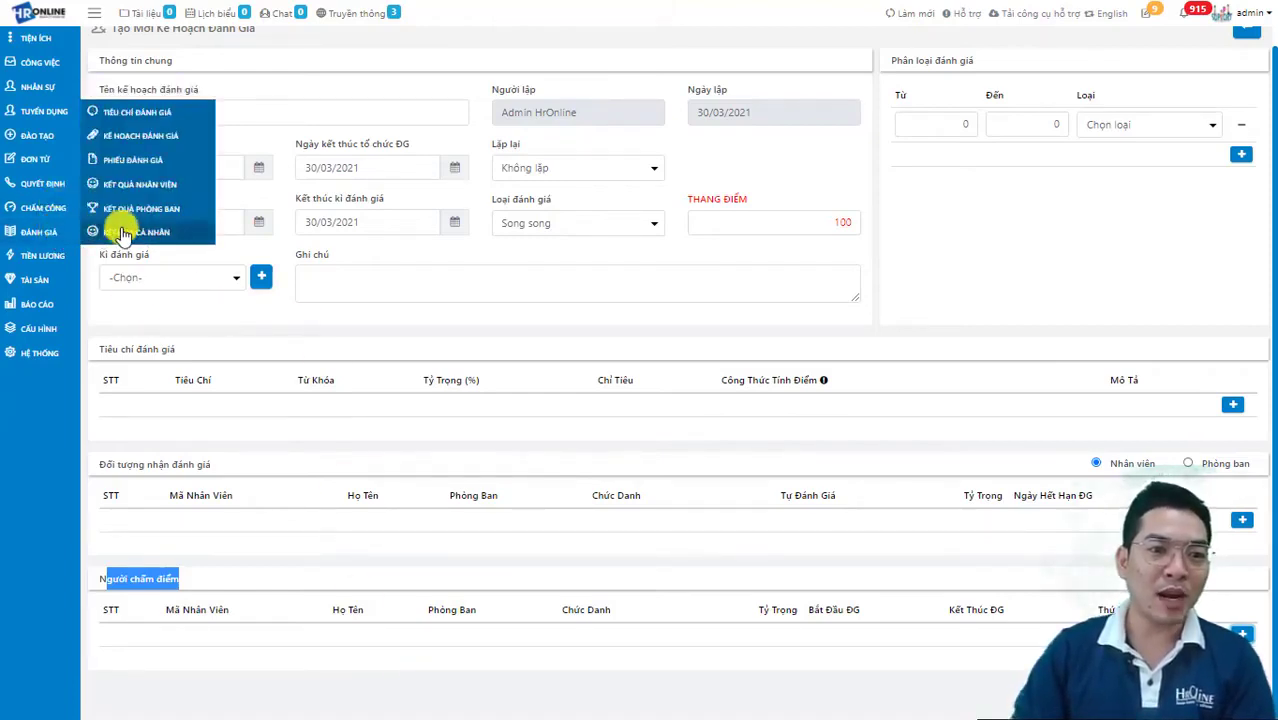
View the evaluation sheets (Phiếu đánh giá) and look through the employee evaluation results (Kết quả nhân viên)
{"action": "left_click", "coordinate": [155, 163]}
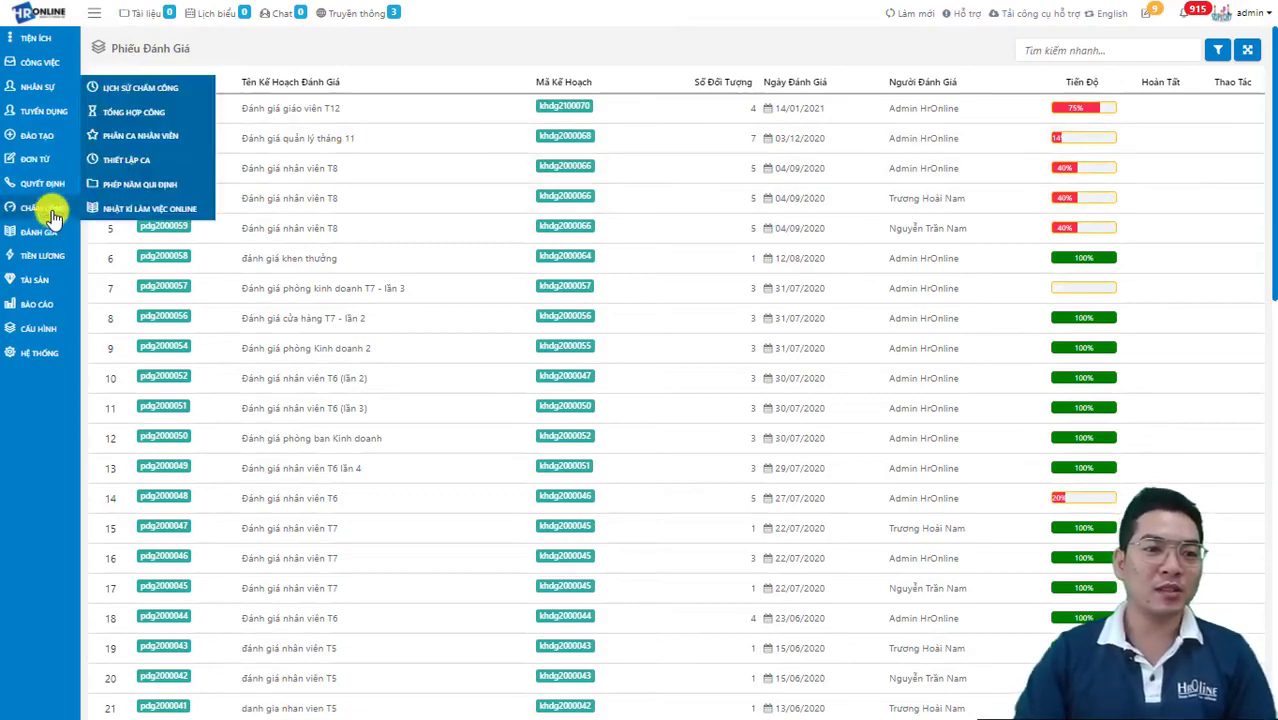
{"action": "mouse_move", "coordinate": [52, 236]}
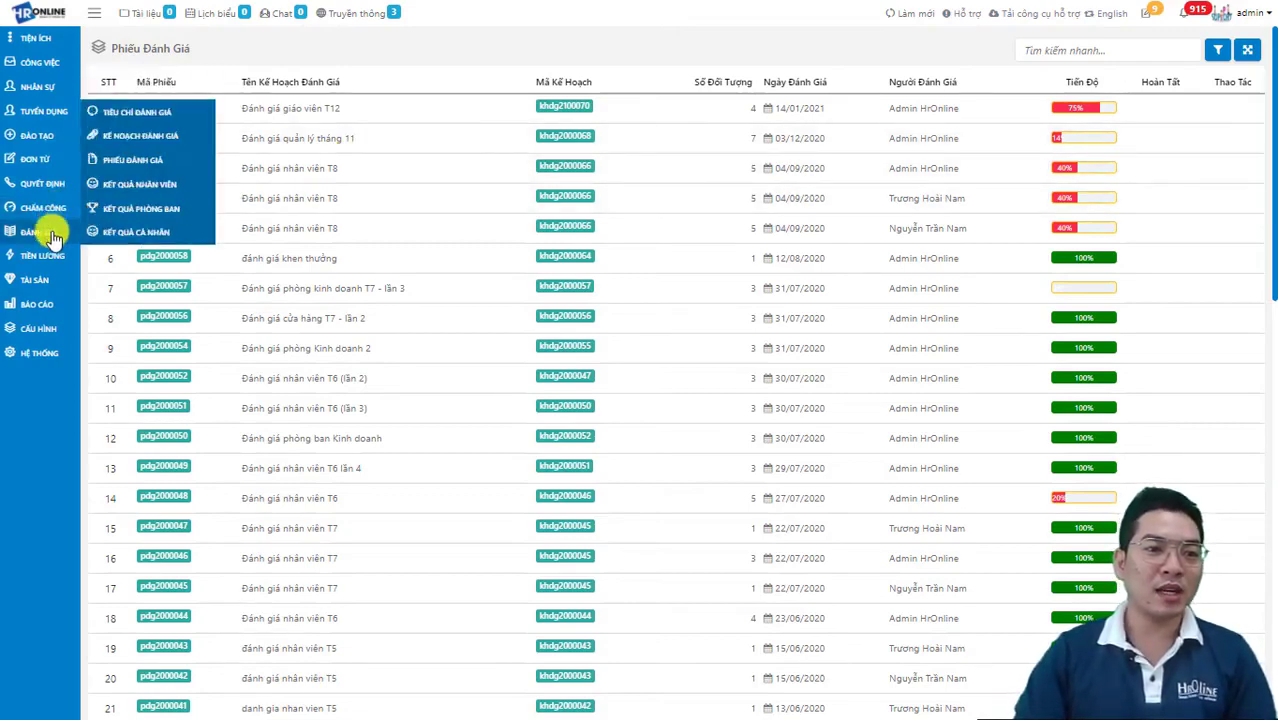
{"action": "left_click", "coordinate": [183, 190]}
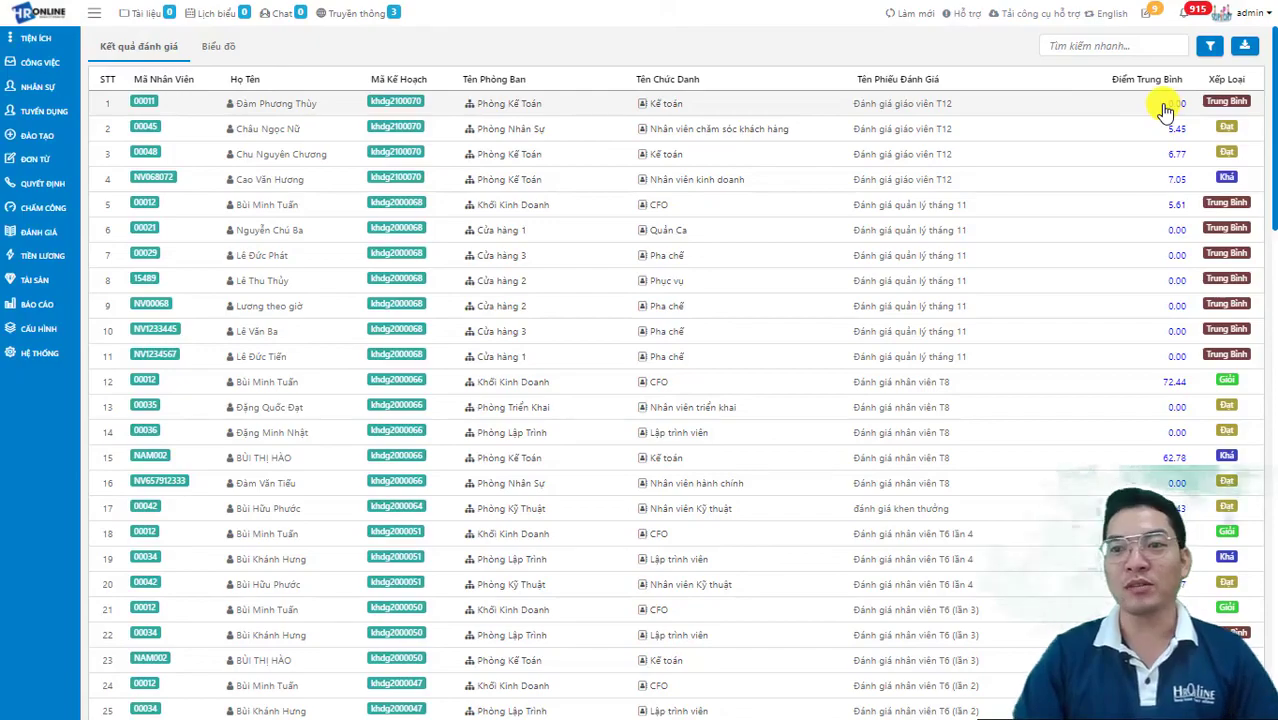
{"action": "scroll", "coordinate": [1056, 277], "scroll_direction": "down", "scroll_amount": 8}
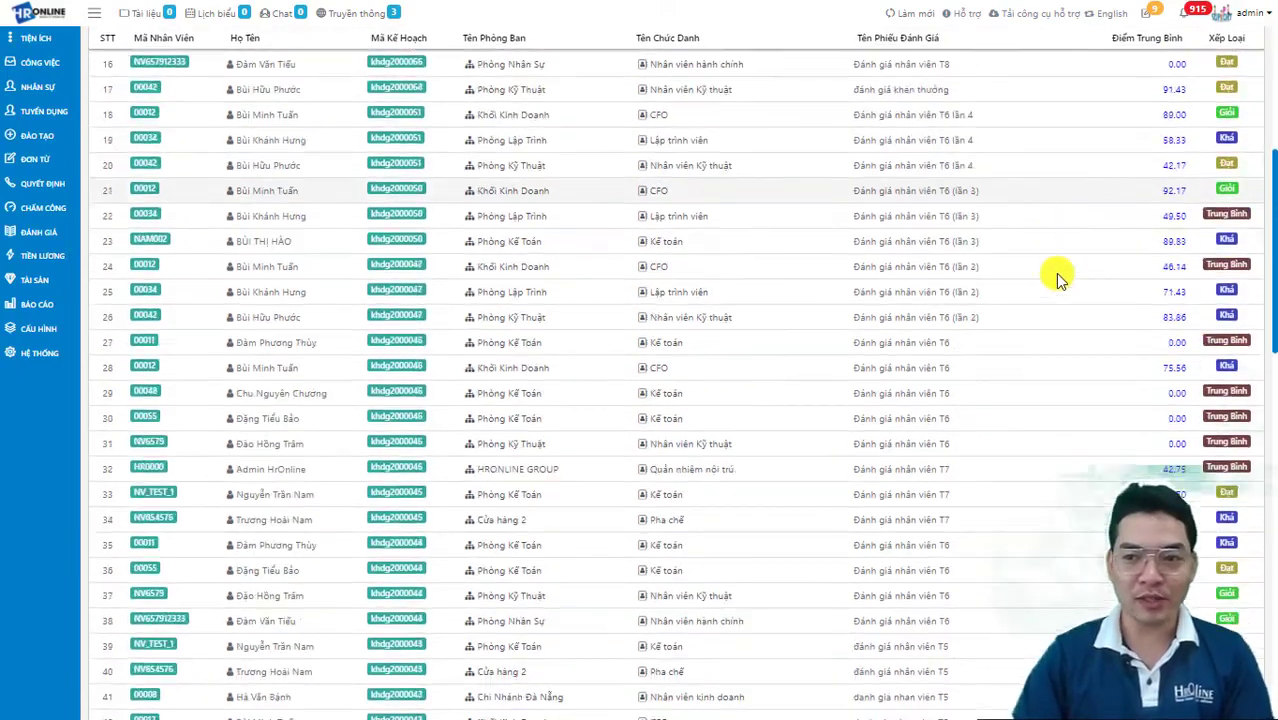
{"action": "scroll", "coordinate": [1056, 280], "scroll_direction": "up", "scroll_amount": 8}
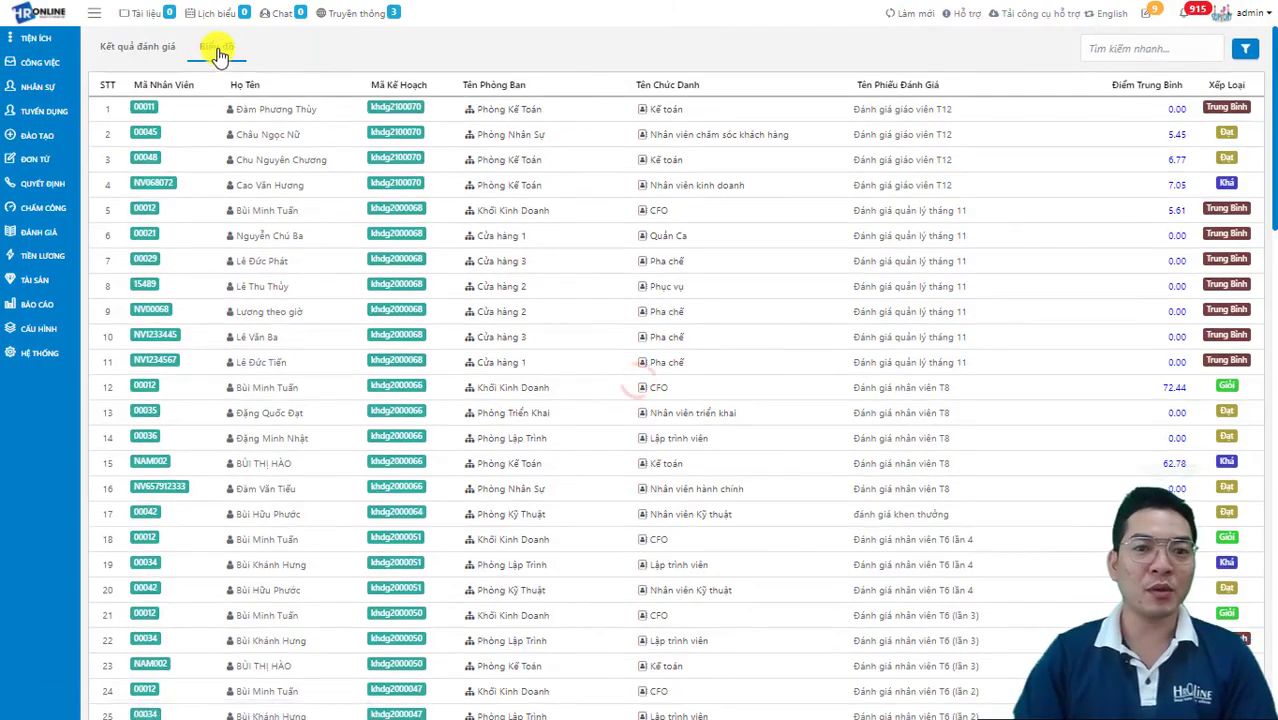
Show the employee results as charts (Biểu đồ) and examine the employee score rankings and criteria chart
{"action": "left_click", "coordinate": [216, 45]}
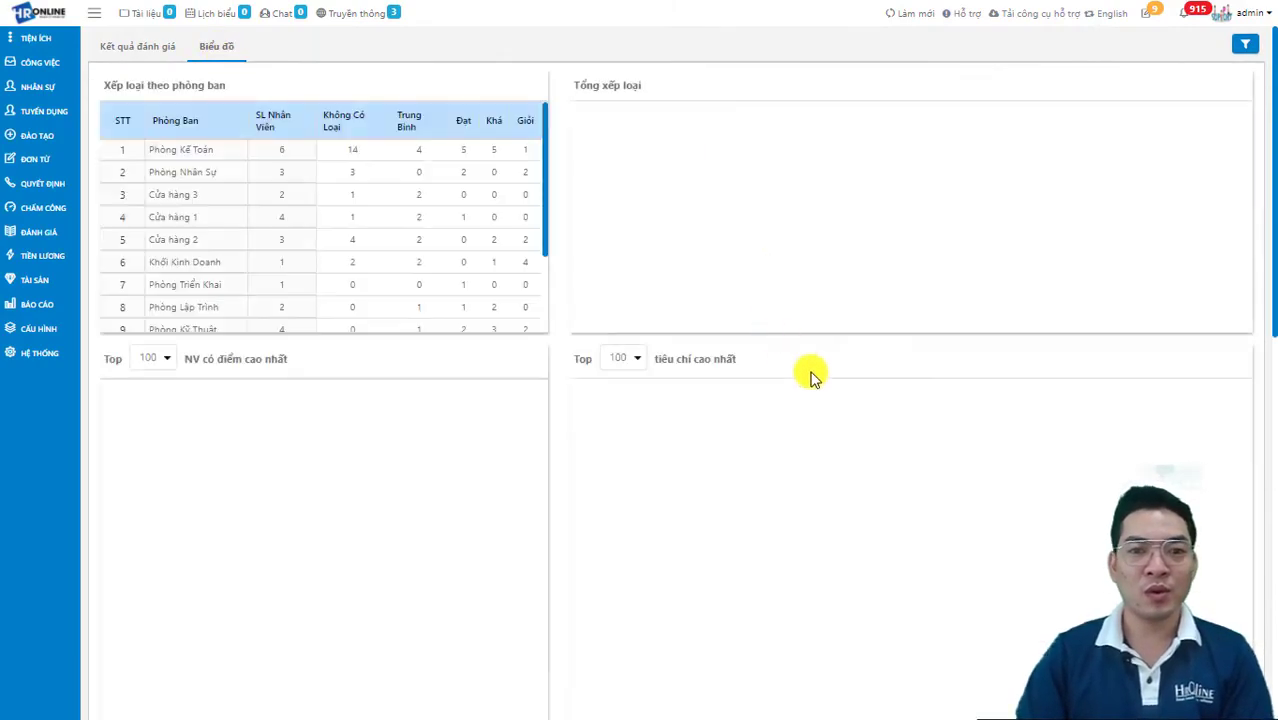
{"action": "scroll", "coordinate": [830, 393], "scroll_direction": "down", "scroll_amount": 5}
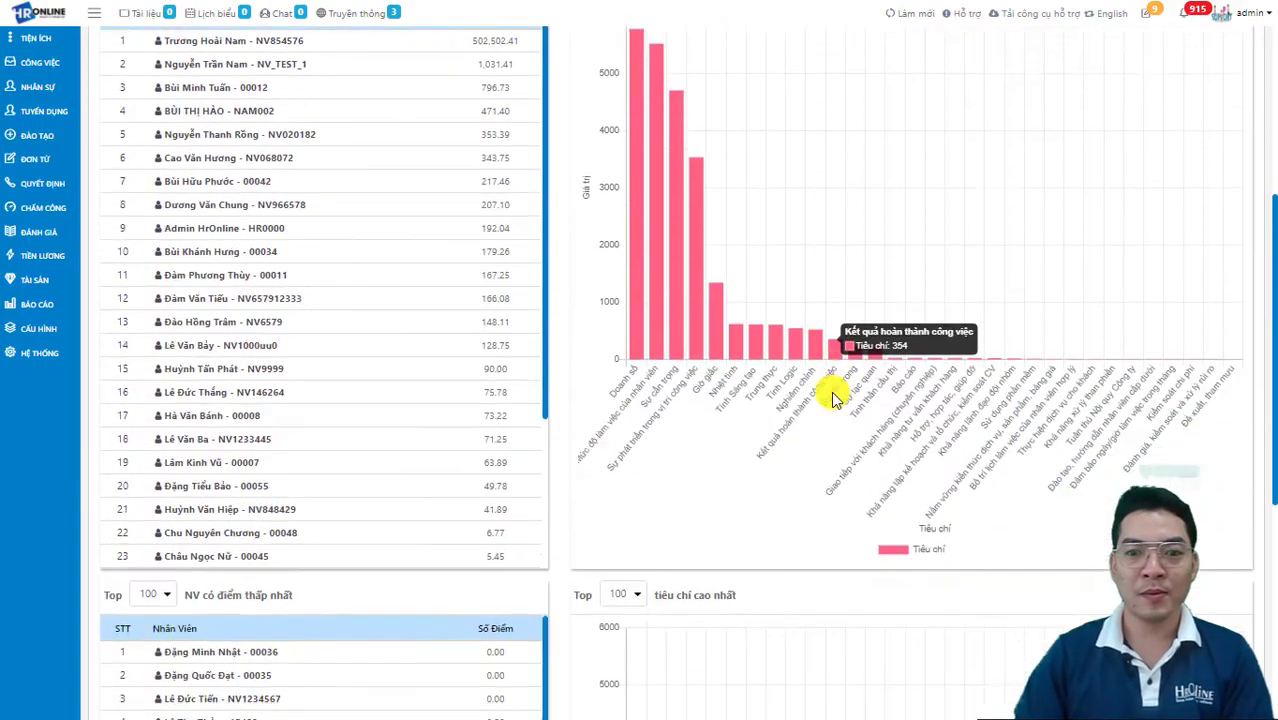
Examine the lowest-scoring employees list and the second criteria chart, and view the department evaluation results (Kết quả phòng ban)
{"action": "scroll", "coordinate": [831, 391], "scroll_direction": "down", "scroll_amount": 3}
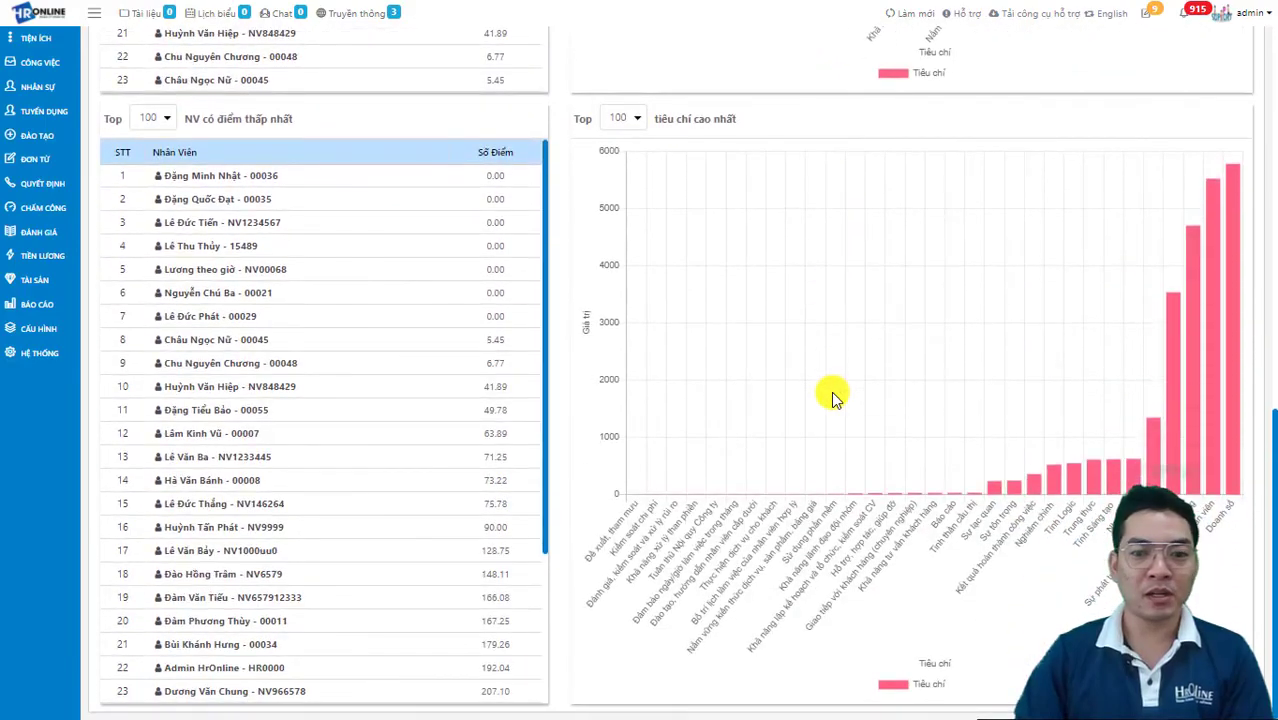
{"action": "scroll", "coordinate": [831, 391], "scroll_direction": "up", "scroll_amount": 10}
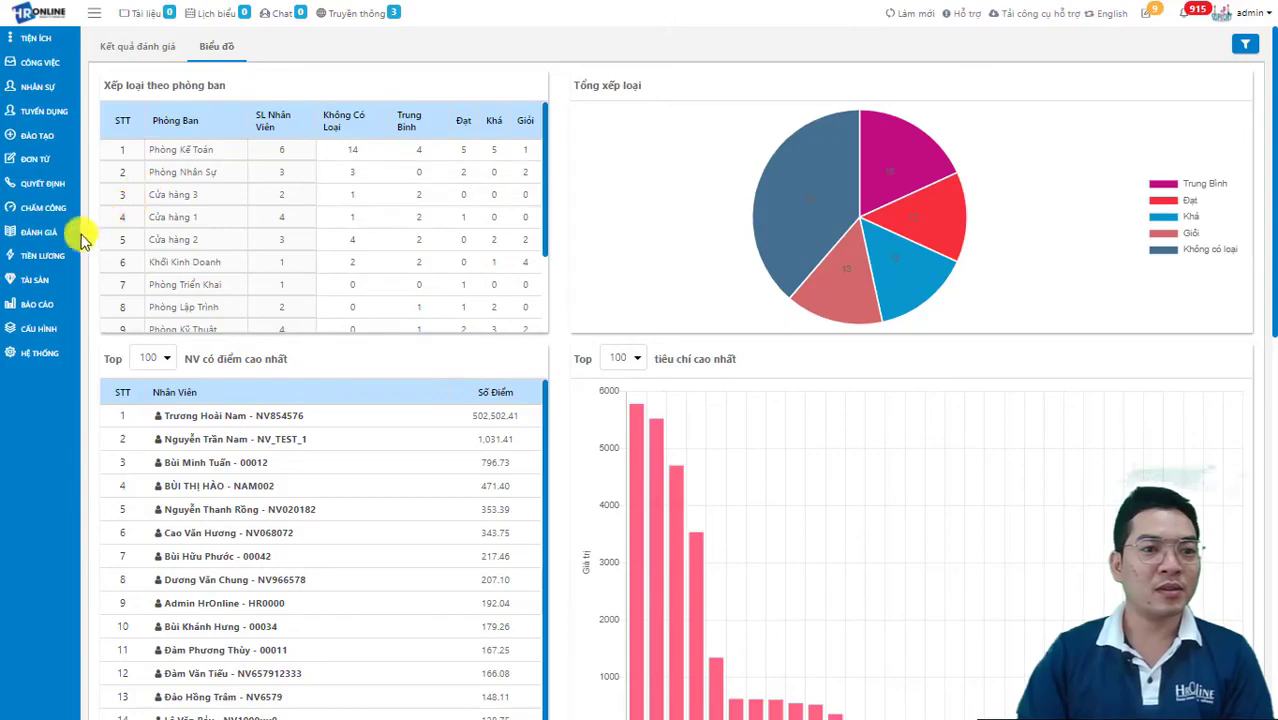
{"action": "mouse_move", "coordinate": [81, 233]}
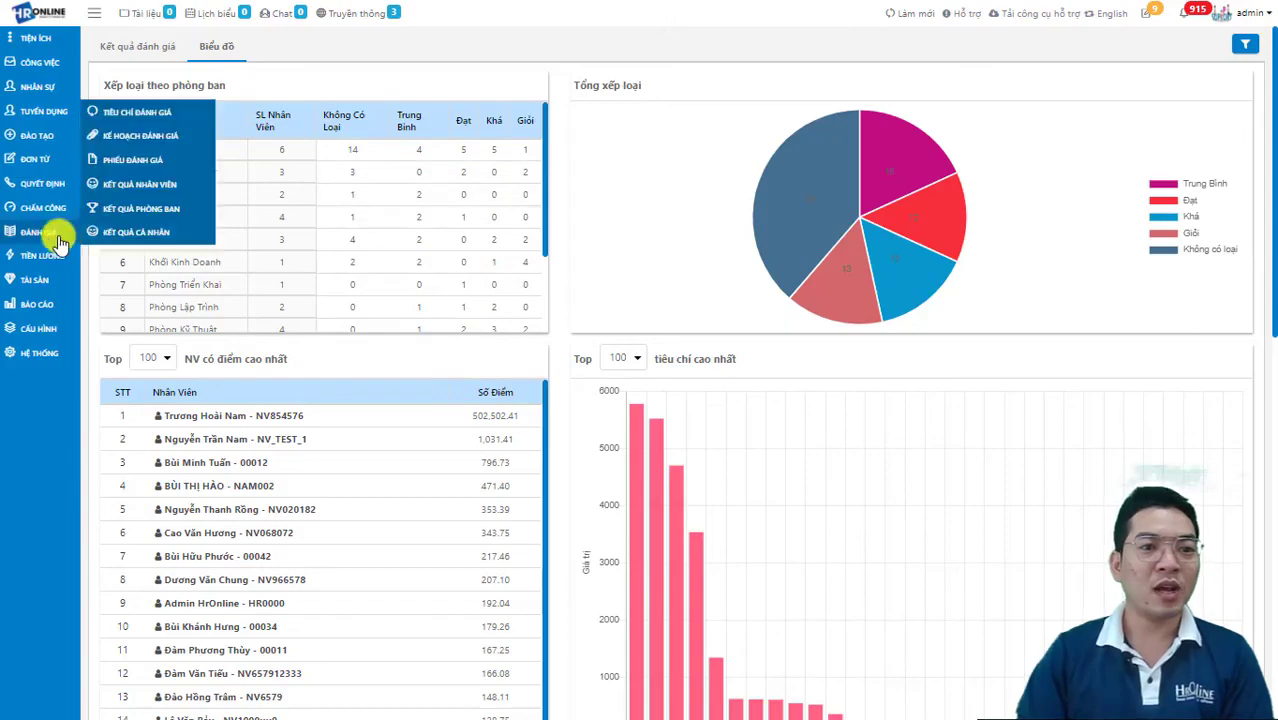
{"action": "left_click", "coordinate": [196, 214]}
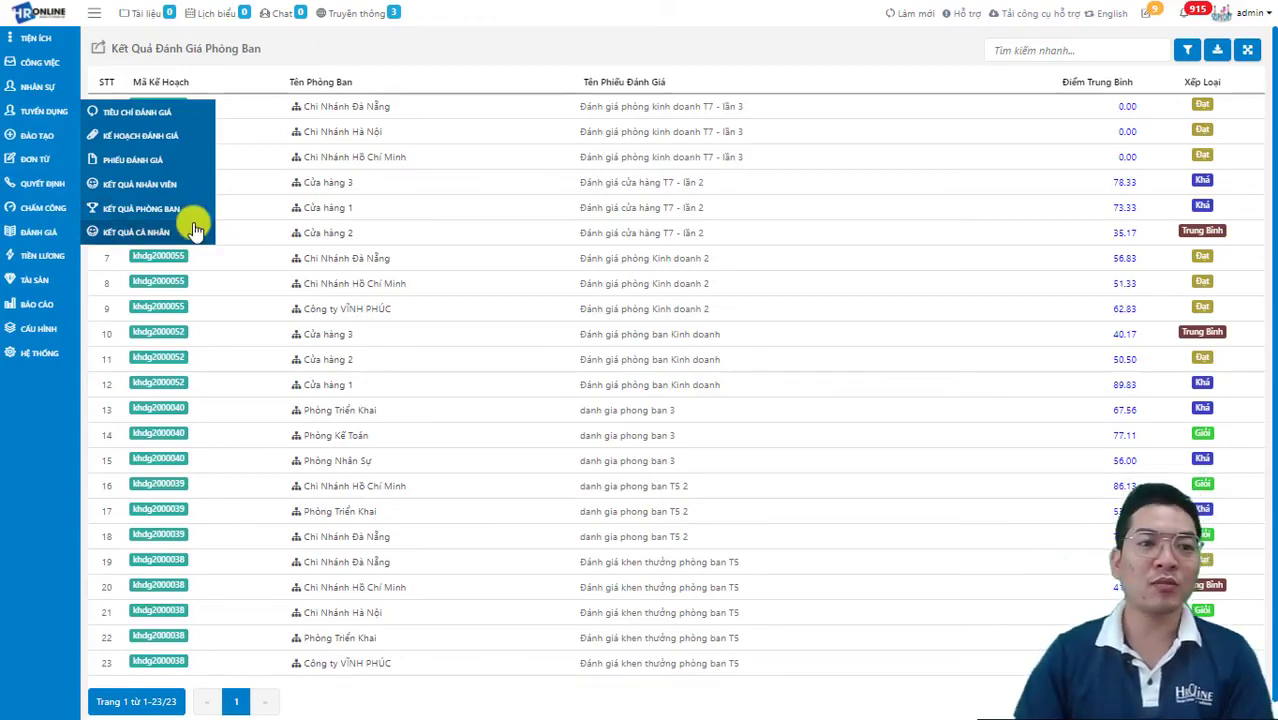
View the personal results (Kết quả cá nhân) and open the details of the employee evaluation KPI dated 22/07/2020 to 23/07/2020
{"action": "left_click", "coordinate": [196, 230]}
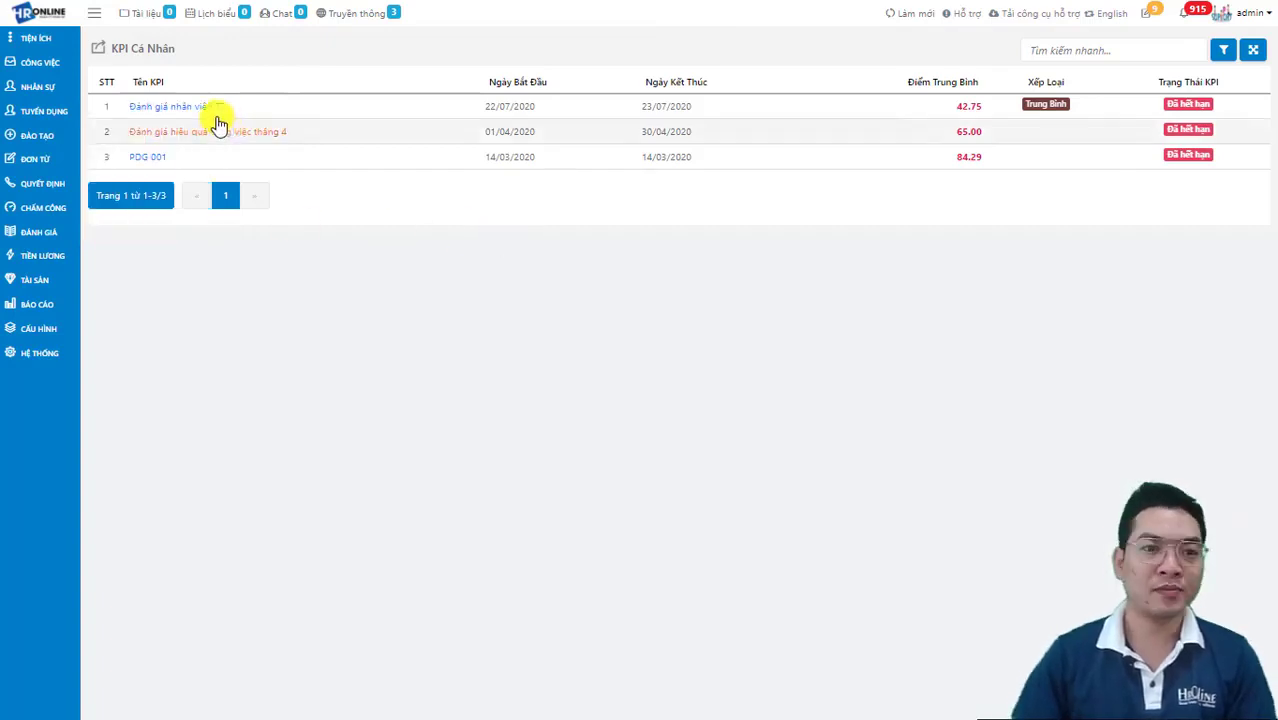
{"action": "left_click", "coordinate": [205, 113]}
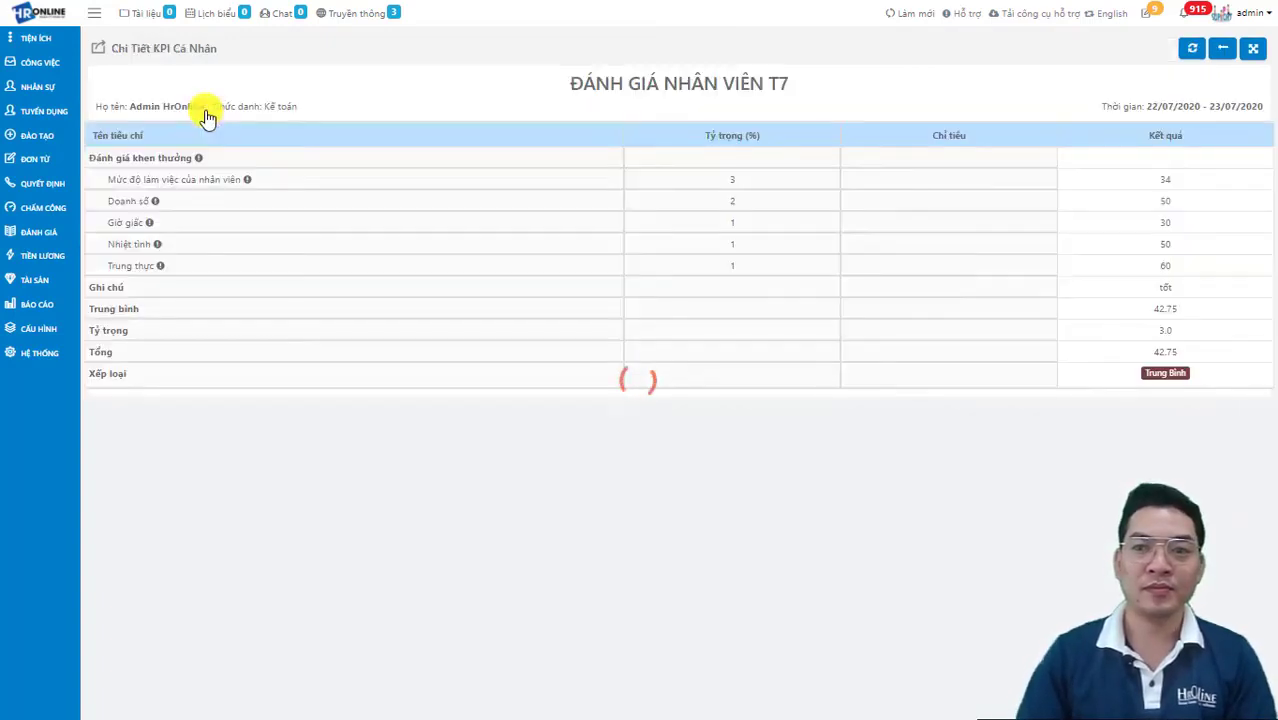